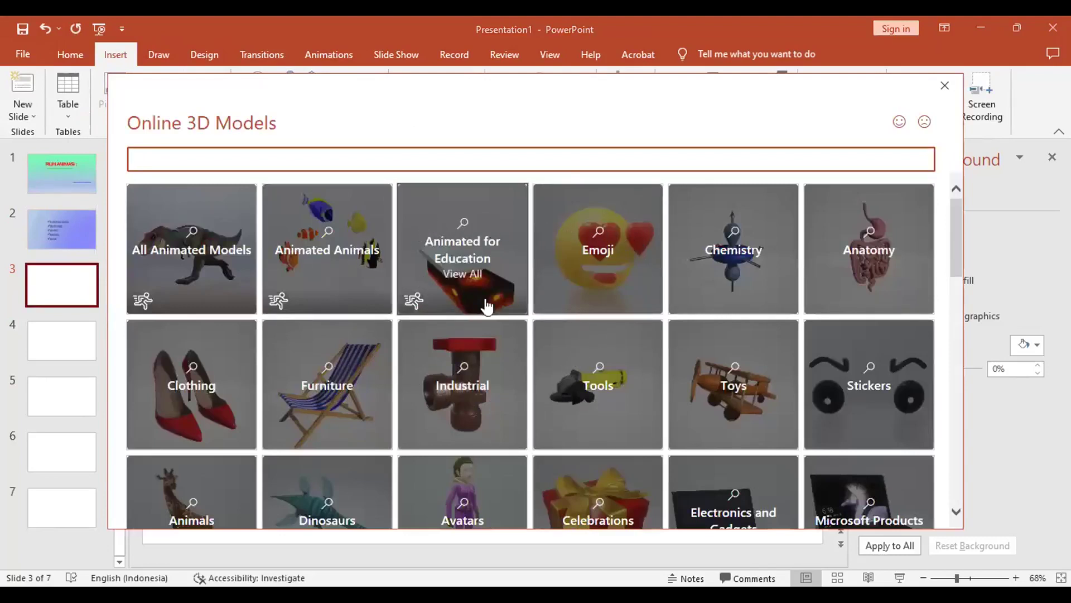
- Insert the red-brown Triceratops from the Dinosaurs category of the online 3D models on slide 3
{"action": "scroll", "coordinate": [605, 341], "scroll_direction": "down", "scroll_amount": 1}
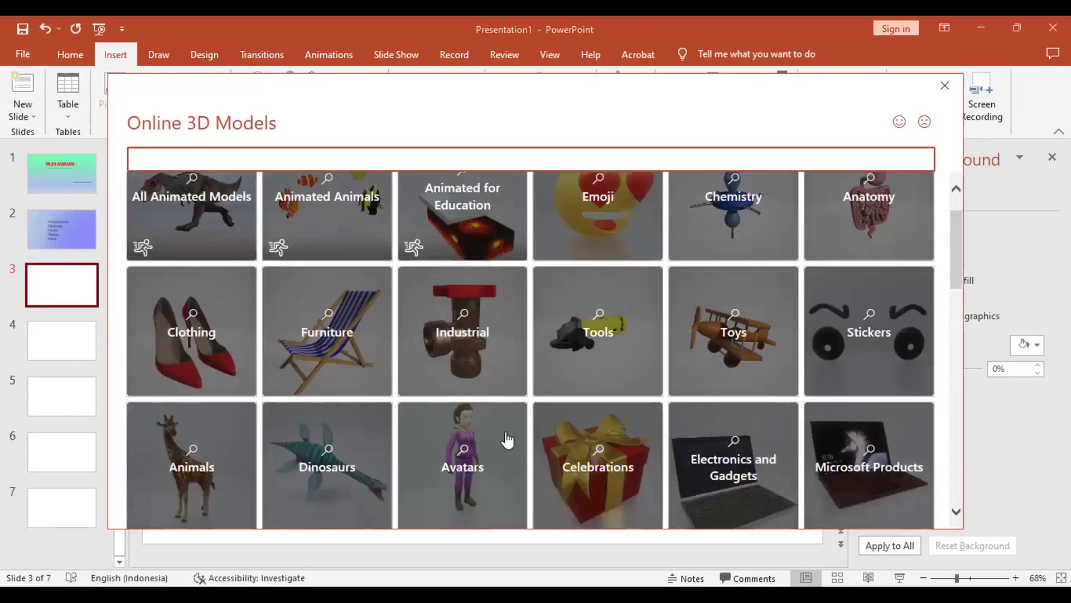
{"action": "left_click", "coordinate": [332, 447]}
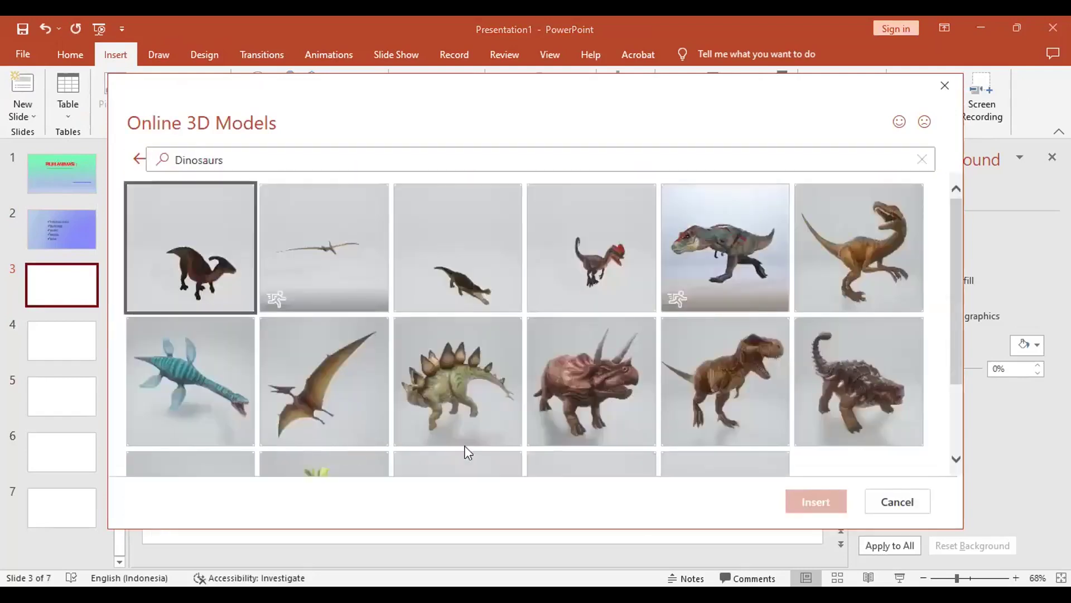
{"action": "left_click", "coordinate": [615, 377]}
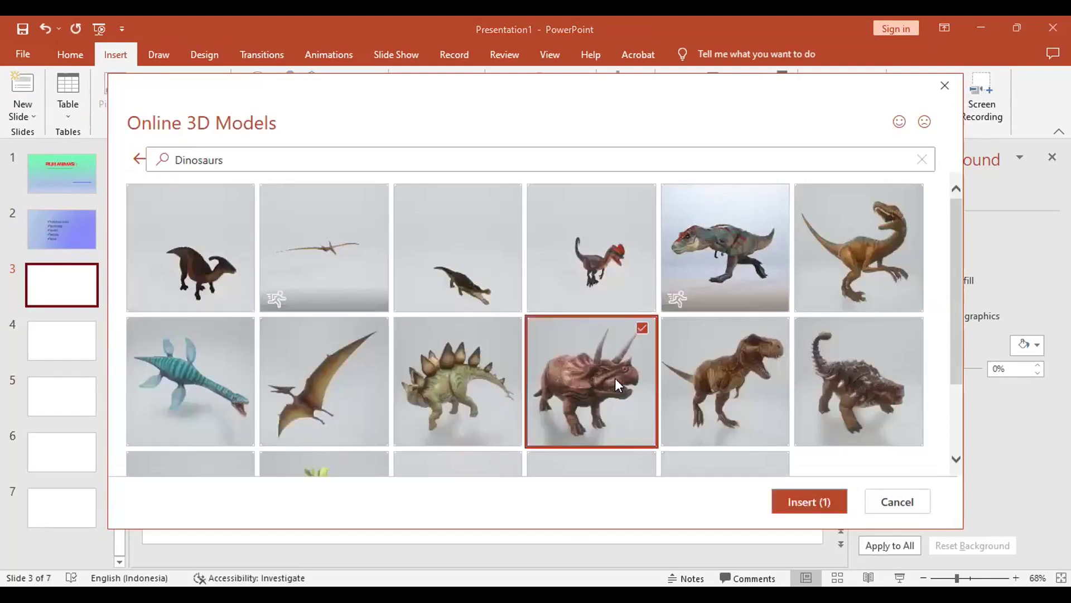
{"action": "left_click", "coordinate": [811, 509]}
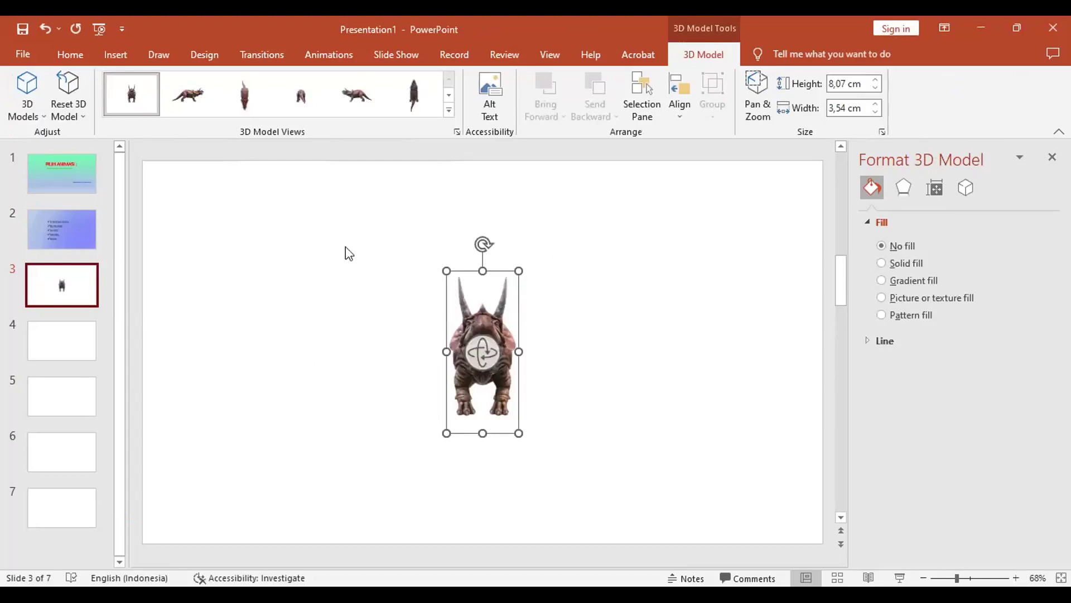
{"action": "left_click", "coordinate": [327, 58]}
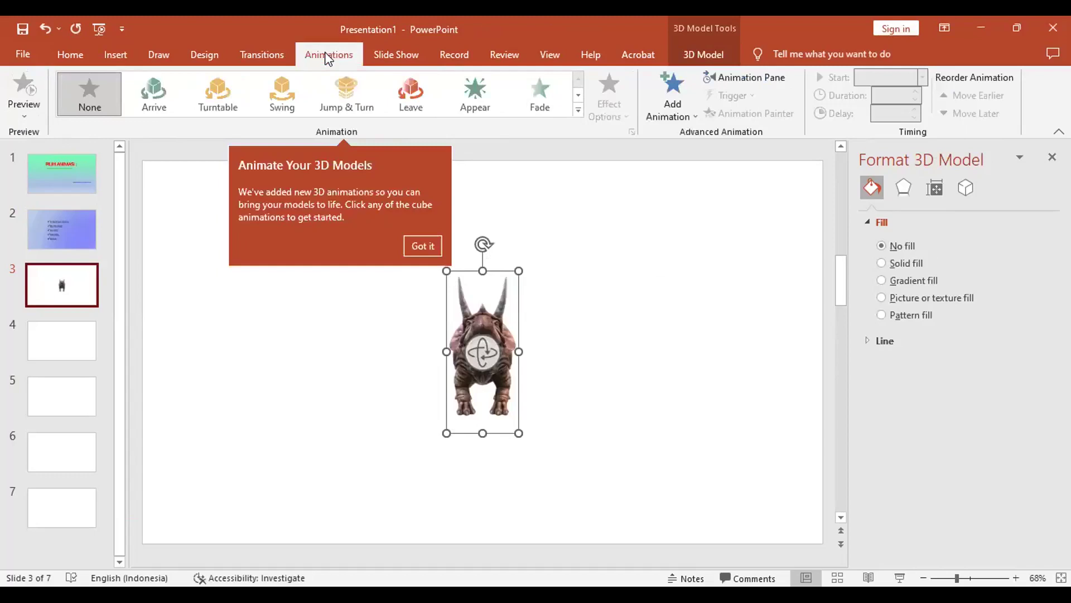
{"action": "left_click", "coordinate": [327, 58]}
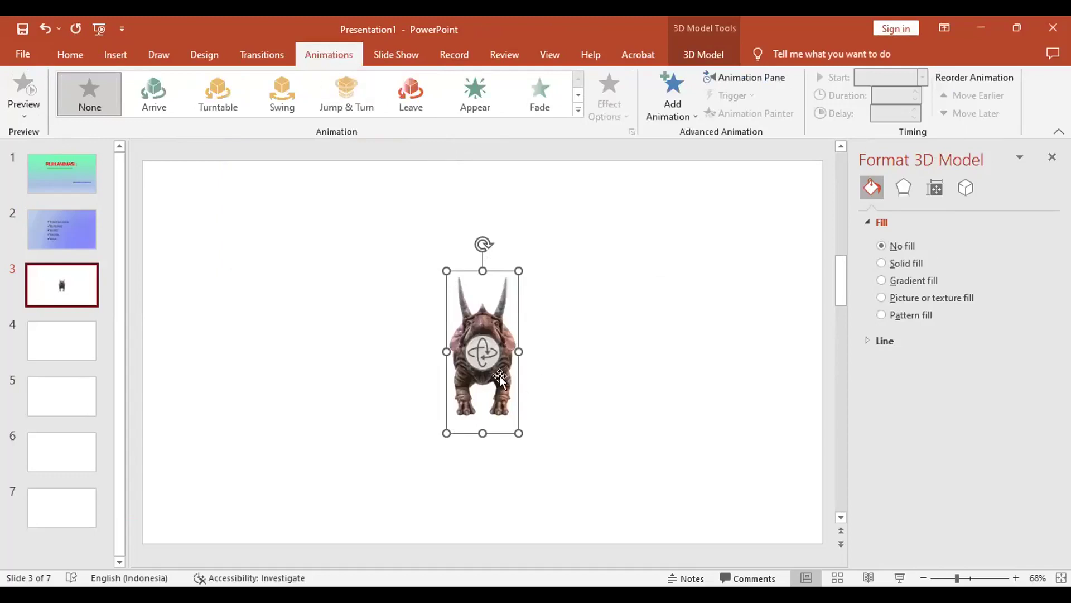
{"action": "left_click", "coordinate": [485, 334]}
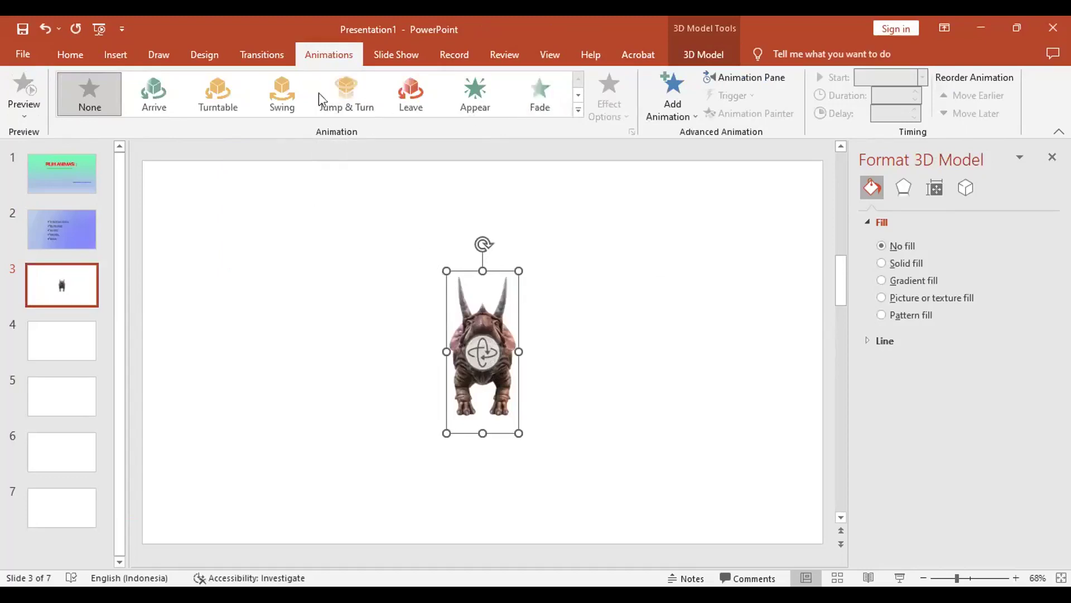
{"action": "left_click", "coordinate": [253, 53]}
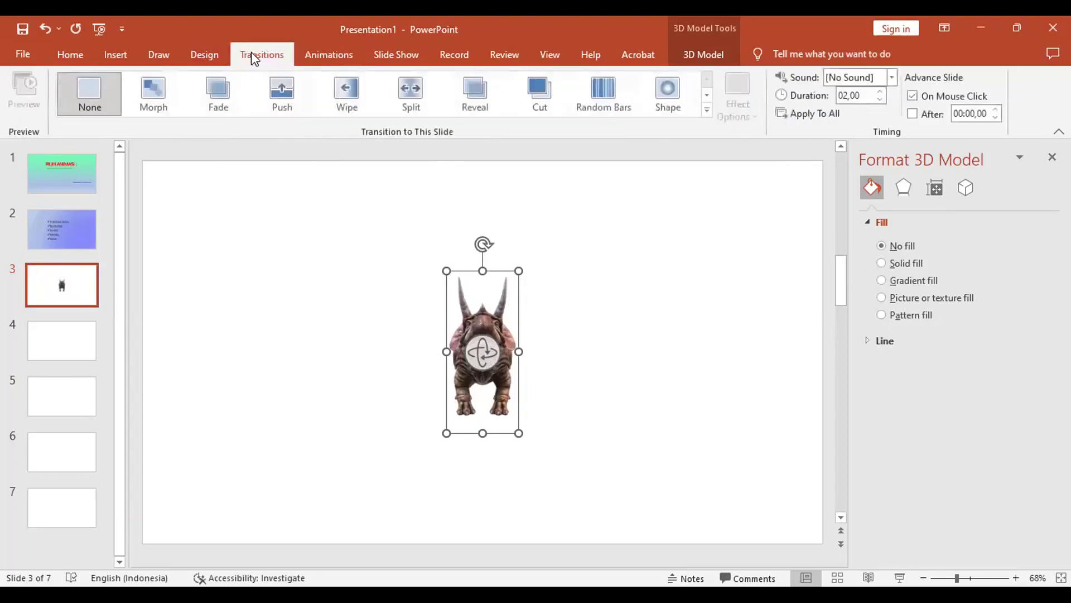
{"action": "left_click", "coordinate": [307, 59]}
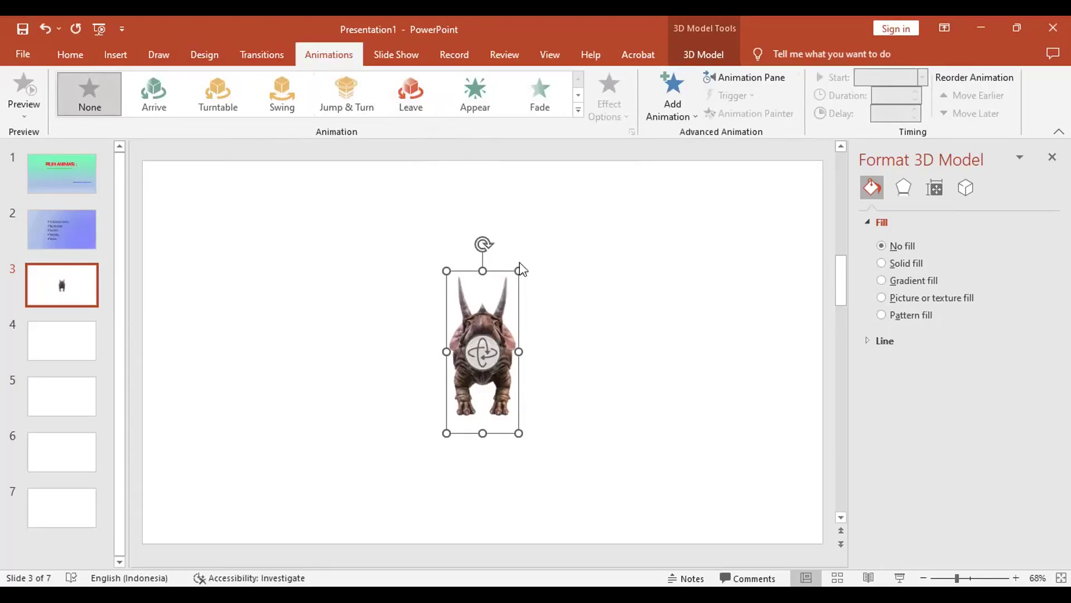
- Make the Triceratops model's frame wider and shorter, and rotate the dinosaur in 3D to a left-facing side view
{"action": "left_click_drag", "start_coordinate": [519, 271], "coordinate": [622, 321]}
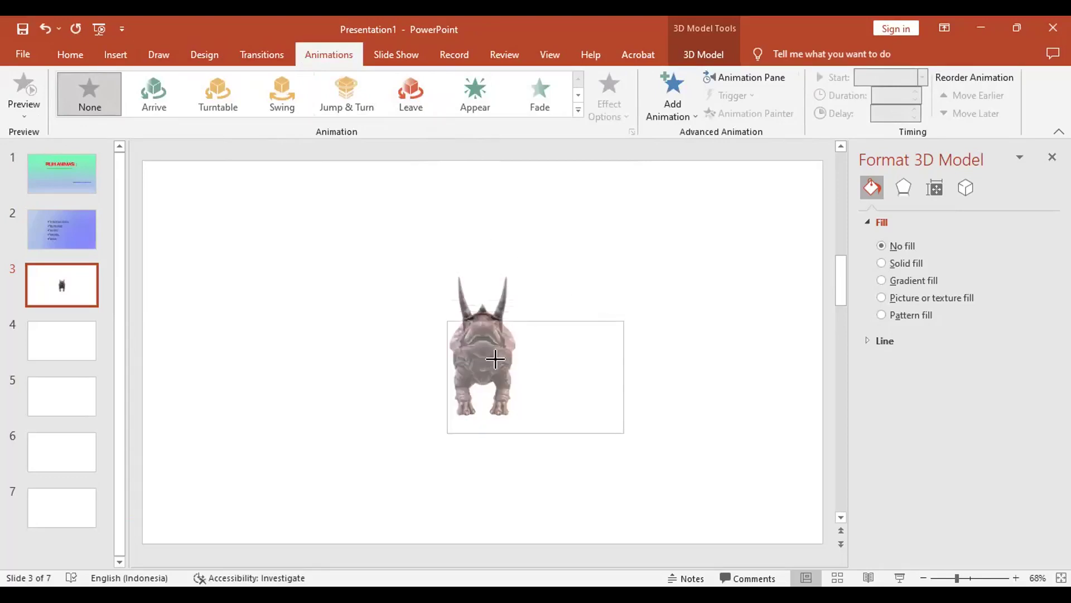
{"action": "left_click", "coordinate": [490, 260]}
{"action": "left_click", "coordinate": [536, 375]}
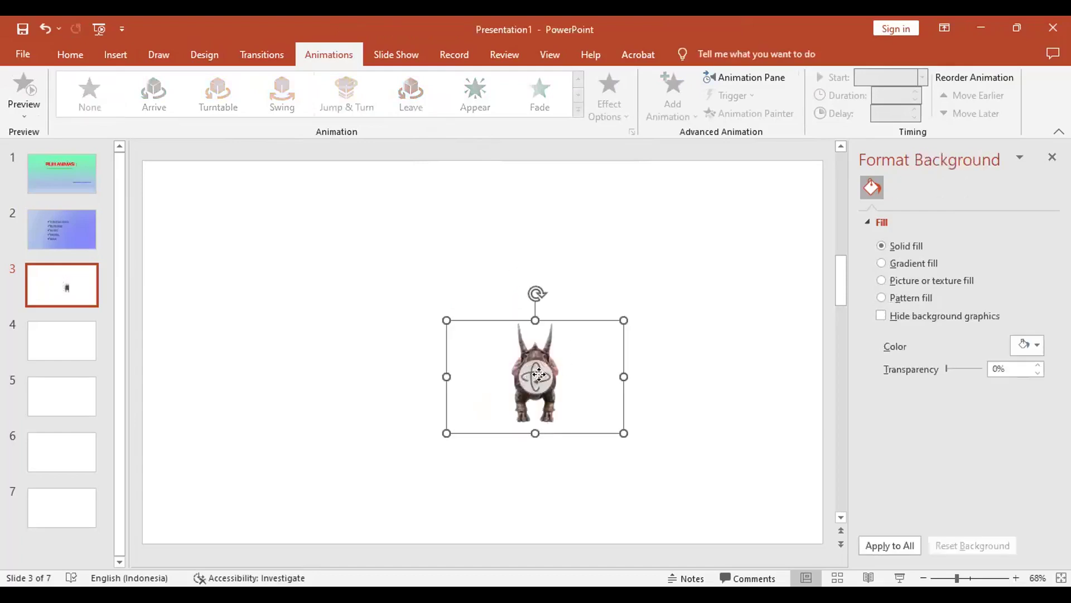
{"action": "left_click_drag", "start_coordinate": [535, 376], "coordinate": [506, 369]}
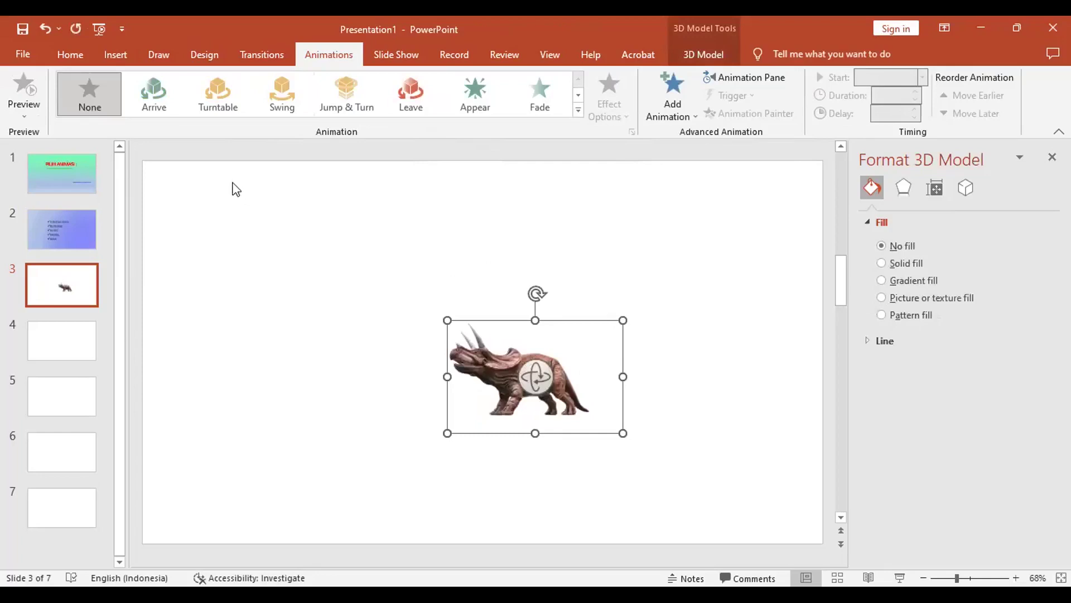
{"action": "left_click", "coordinate": [31, 110]}
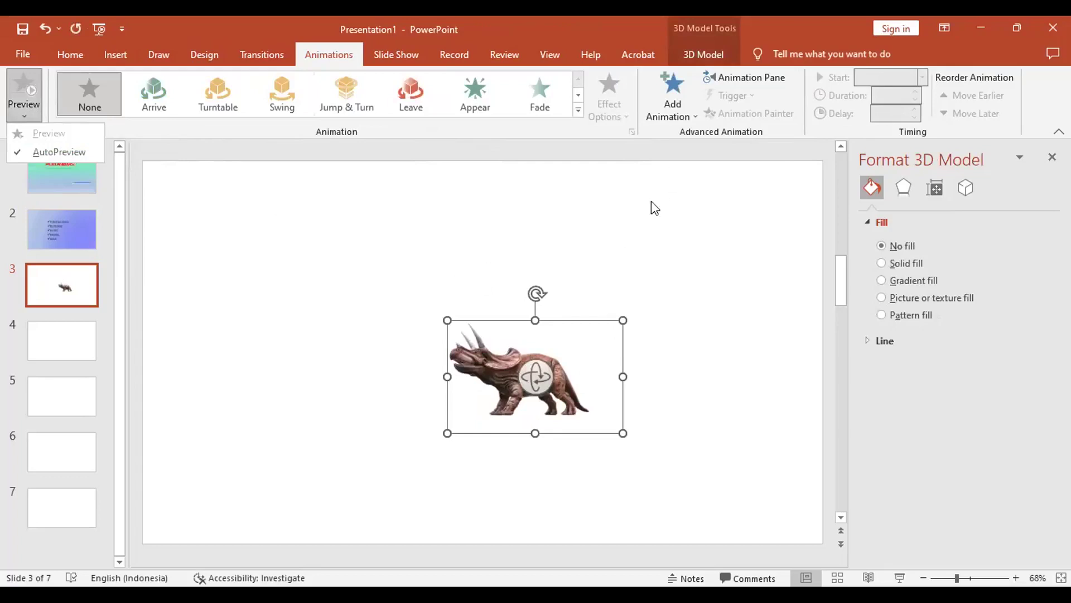
{"action": "left_click", "coordinate": [385, 240]}
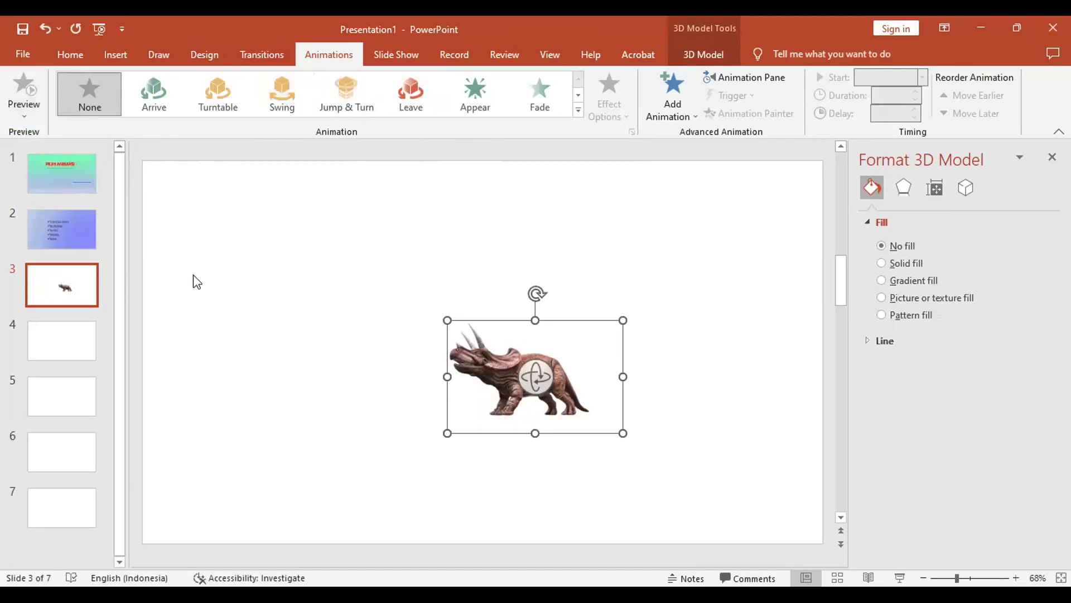
{"action": "left_click", "coordinate": [268, 63]}
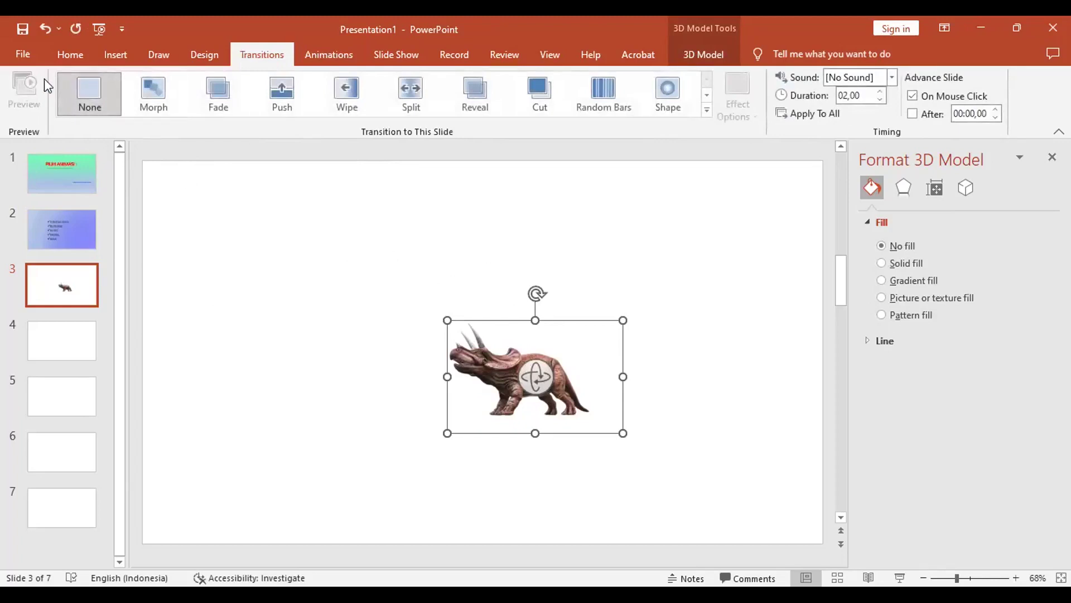
{"action": "left_click", "coordinate": [706, 110]}
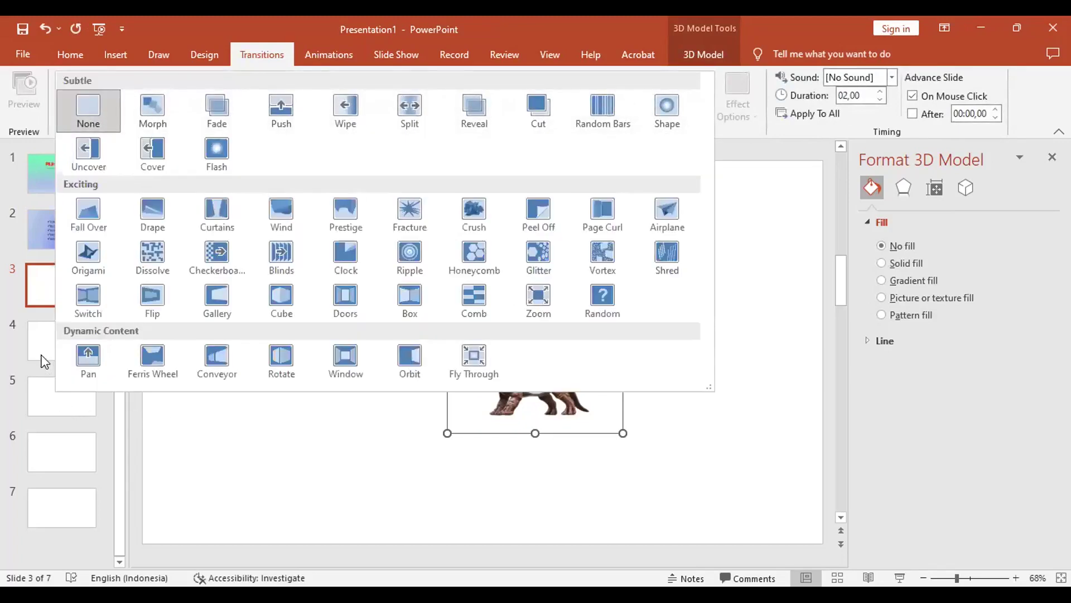
{"action": "left_click", "coordinate": [74, 215]}
{"action": "left_click", "coordinate": [70, 223]}
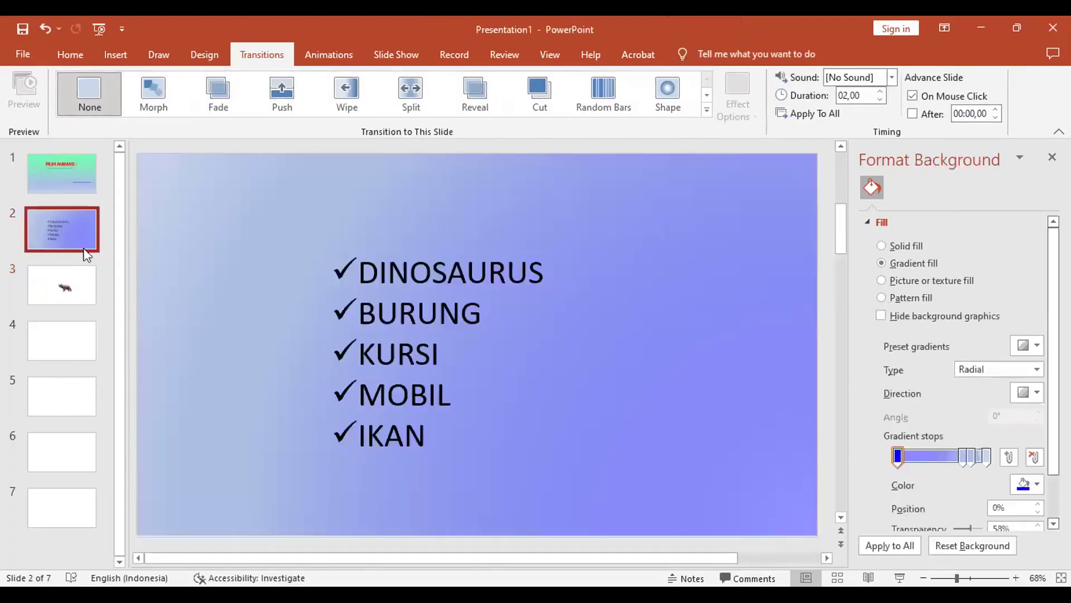
- For slide 4, open the All Animated Models category of the stock 3D models
{"action": "left_click", "coordinate": [68, 340]}
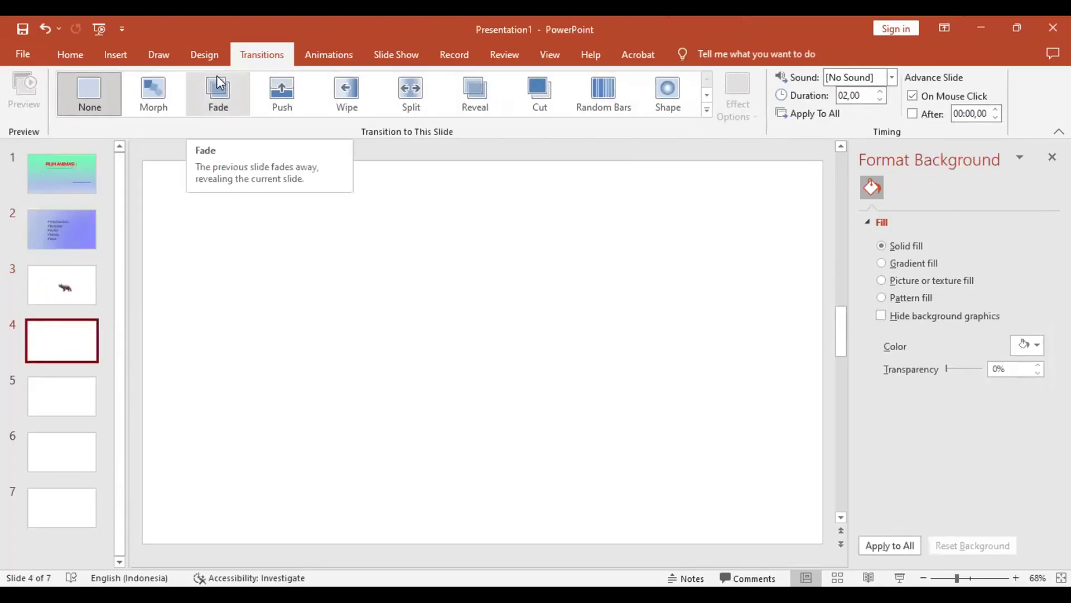
{"action": "left_click", "coordinate": [113, 54]}
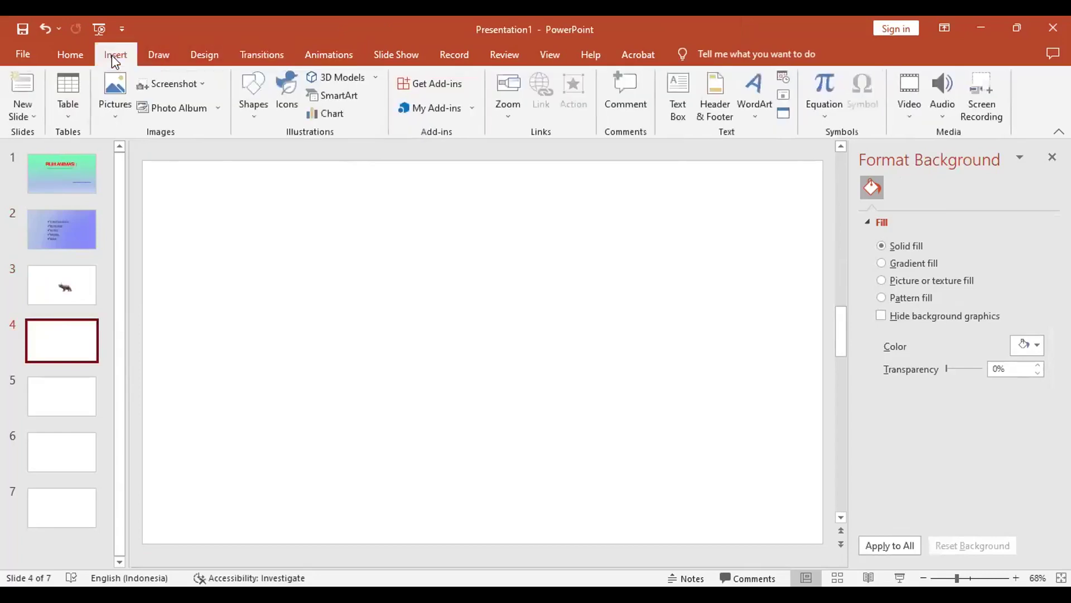
{"action": "left_click", "coordinate": [375, 78]}
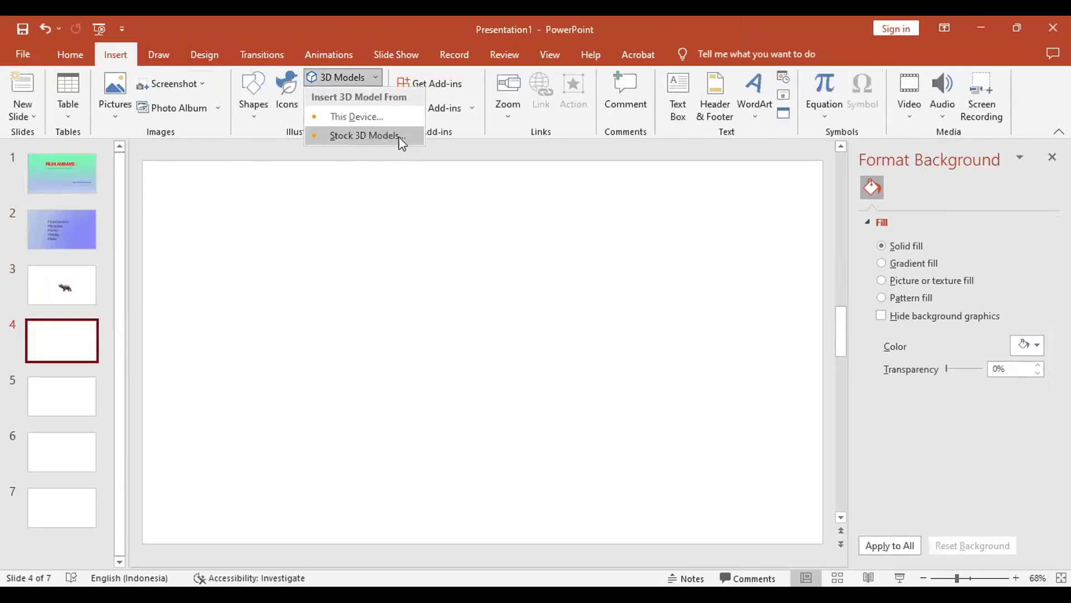
{"action": "left_click", "coordinate": [360, 137]}
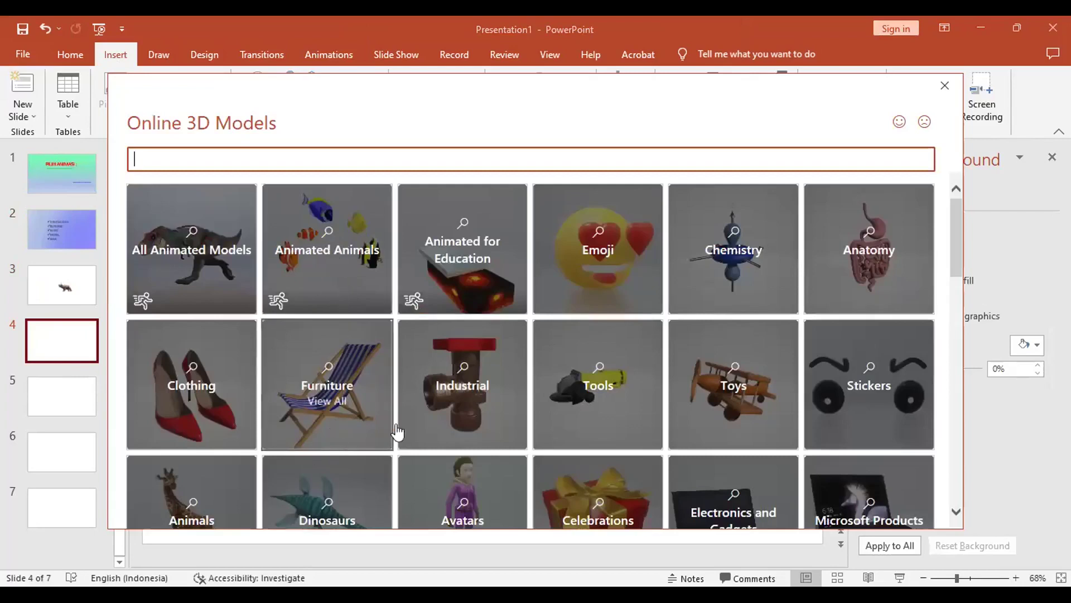
{"action": "scroll", "coordinate": [346, 466], "scroll_direction": "down", "scroll_amount": 1}
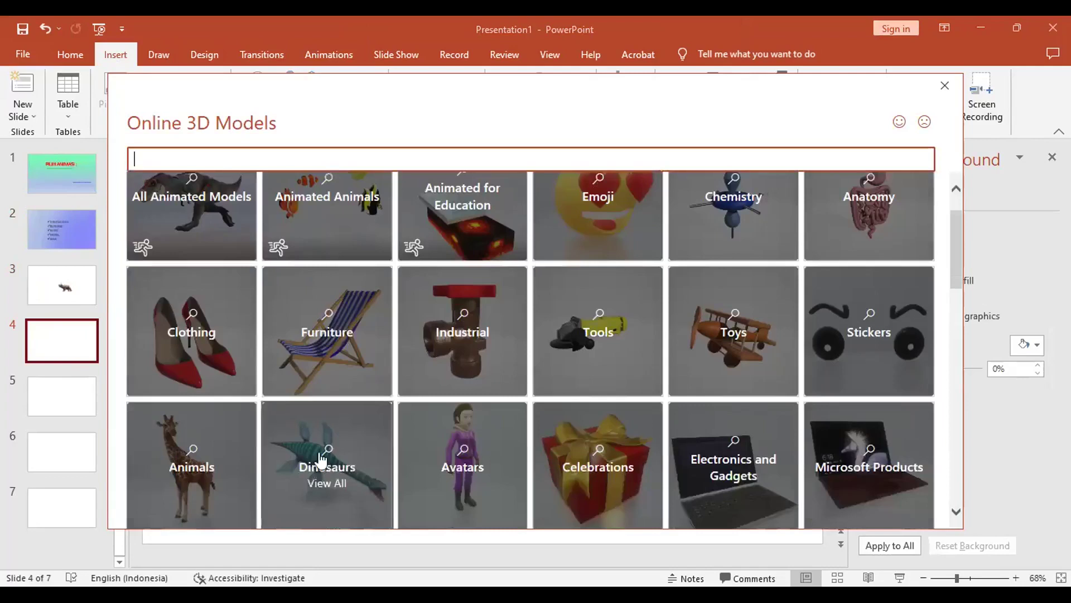
{"action": "scroll", "coordinate": [379, 416], "scroll_direction": "up", "scroll_amount": 1}
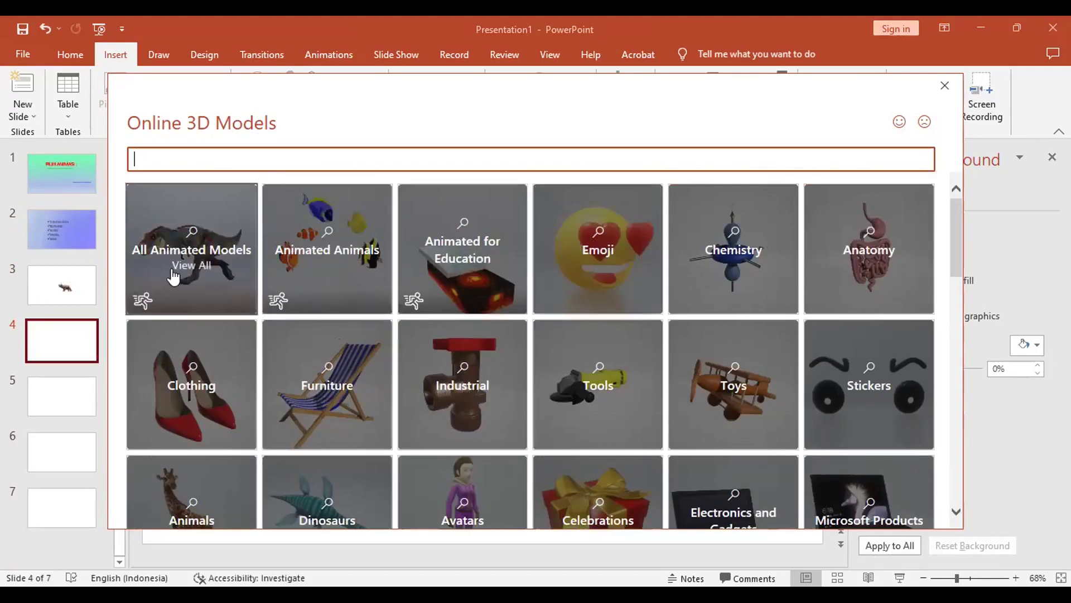
{"action": "left_click", "coordinate": [194, 249]}
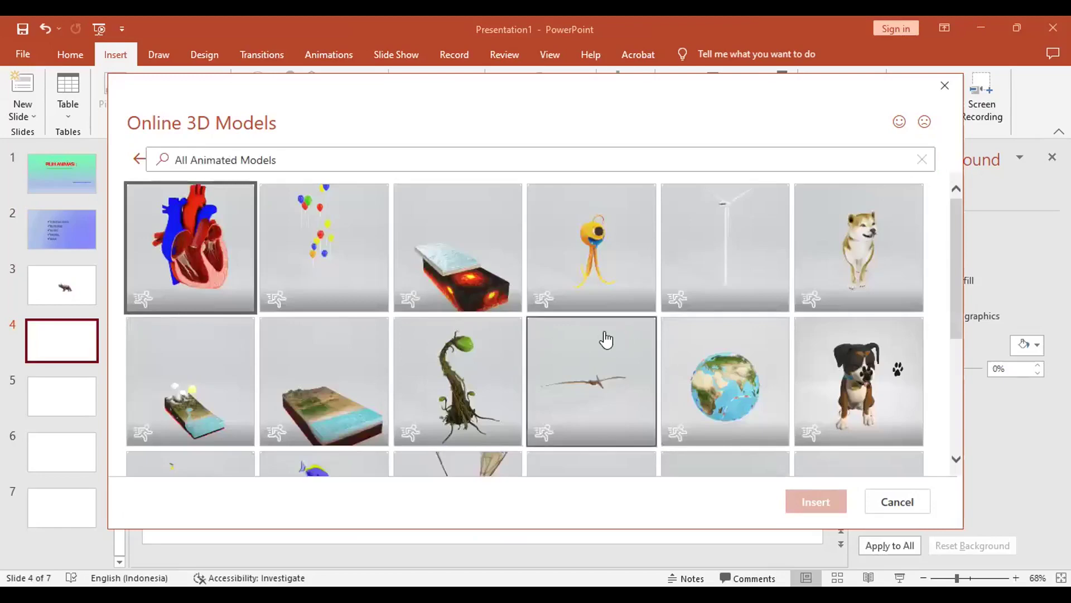
- Insert the animated green hummingbird model on slide 4
{"action": "scroll", "coordinate": [605, 339], "scroll_direction": "down", "scroll_amount": 2}
{"action": "scroll", "coordinate": [605, 339], "scroll_direction": "down", "scroll_amount": 2}
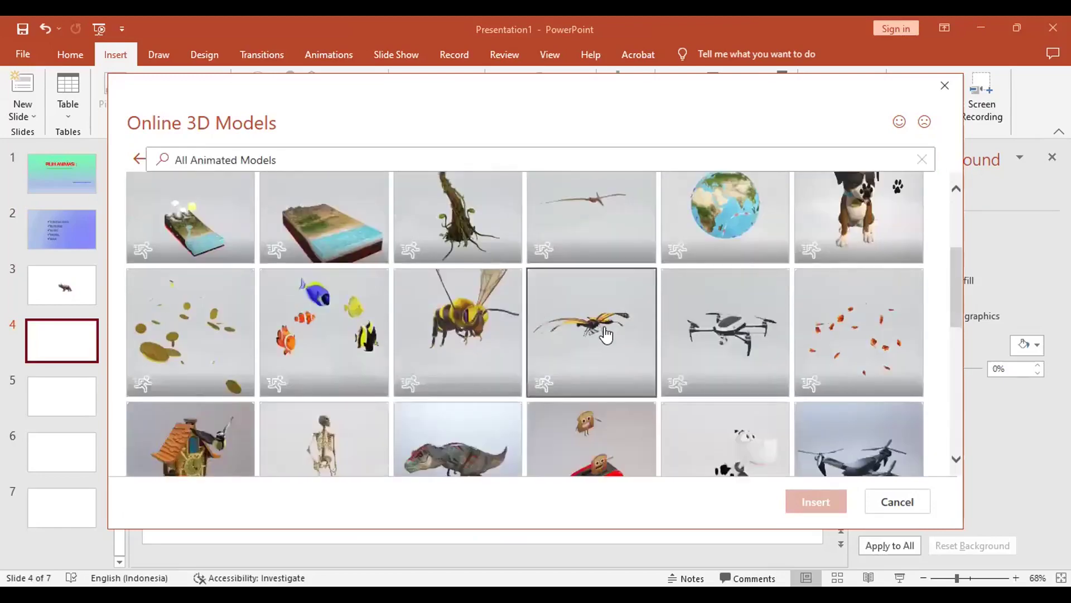
{"action": "scroll", "coordinate": [606, 337], "scroll_direction": "down", "scroll_amount": 2}
{"action": "scroll", "coordinate": [581, 333], "scroll_direction": "down", "scroll_amount": 2}
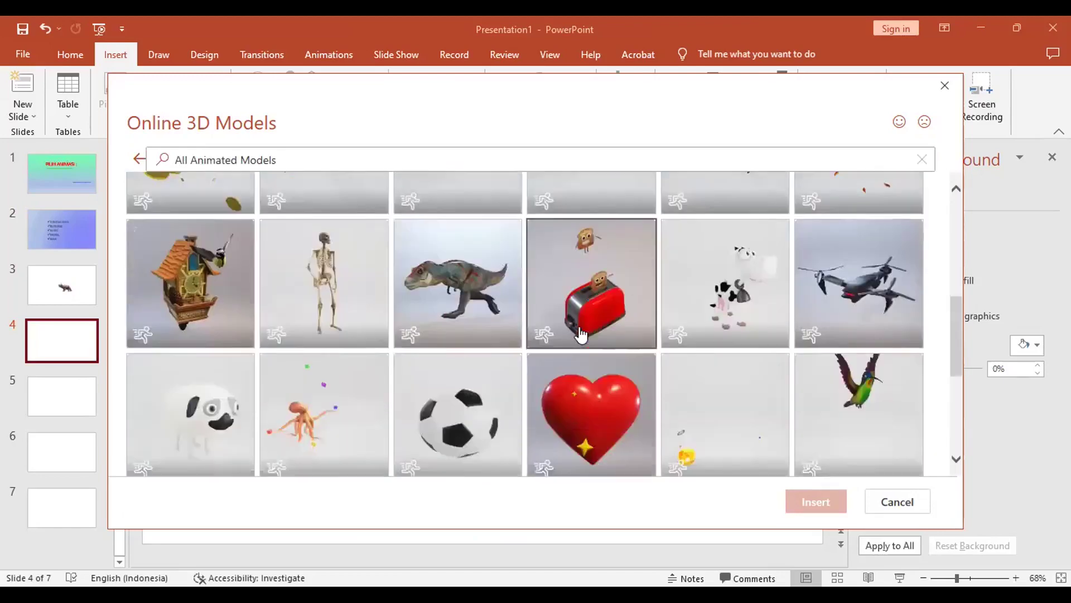
{"action": "left_click", "coordinate": [858, 404]}
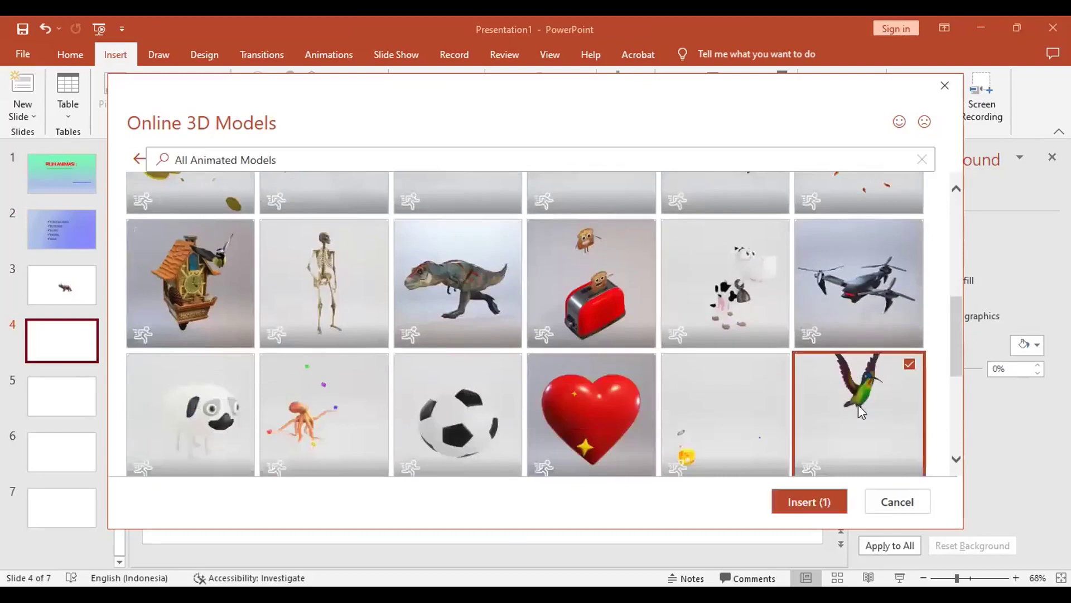
{"action": "left_click", "coordinate": [837, 502]}
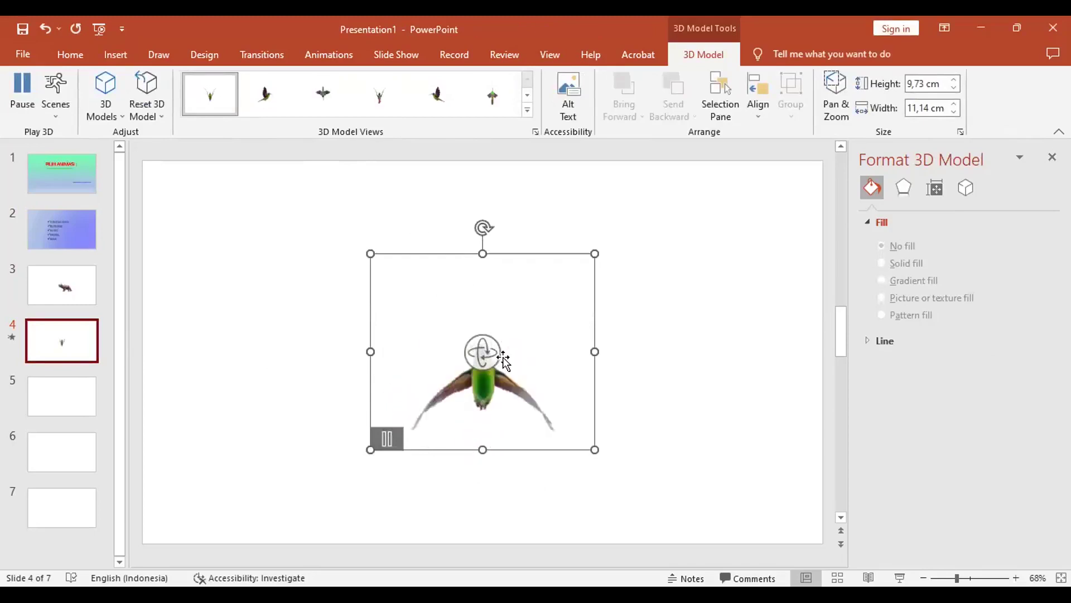
- Rotate the hummingbird in 3D to face right and enlarge it to about 23.67 cm high by 23.06 cm wide
{"action": "left_click_drag", "start_coordinate": [503, 357], "coordinate": [755, 354]}
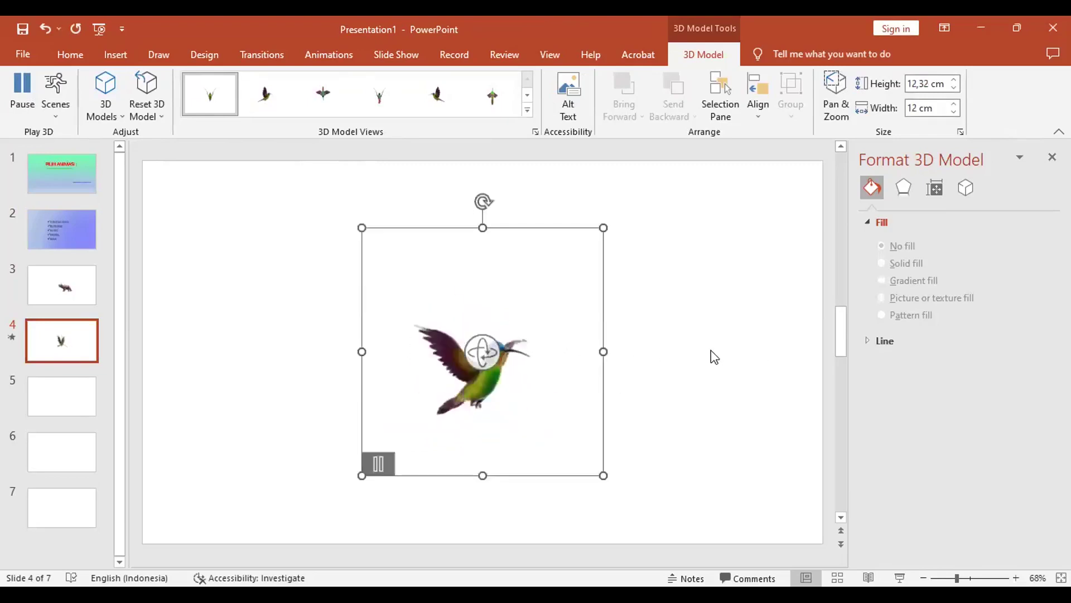
{"action": "left_click_drag", "start_coordinate": [603, 228], "coordinate": [746, 204]}
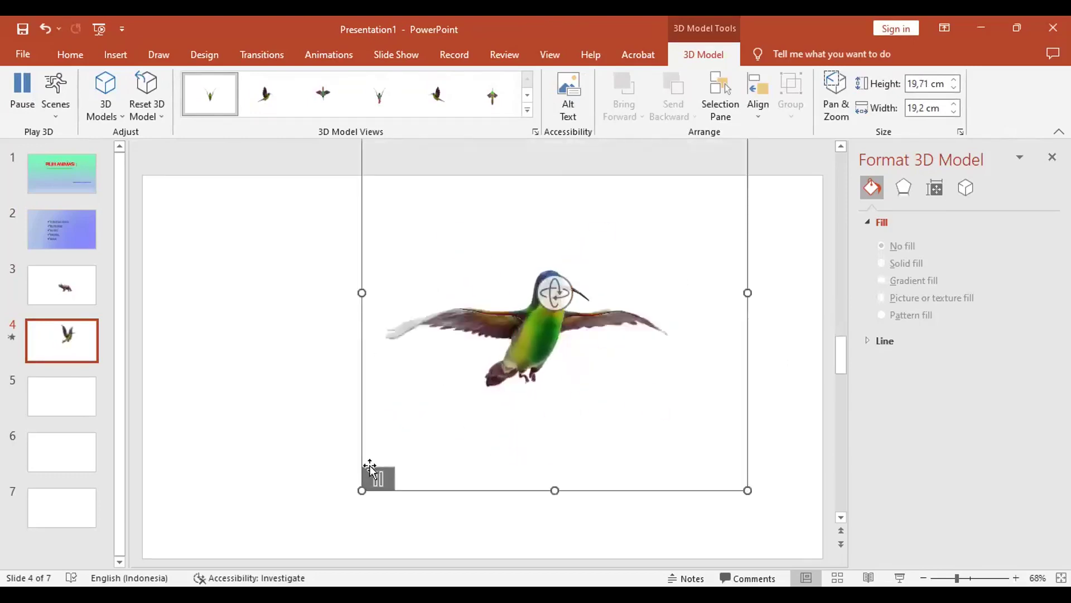
{"action": "left_click_drag", "start_coordinate": [362, 490], "coordinate": [488, 412]}
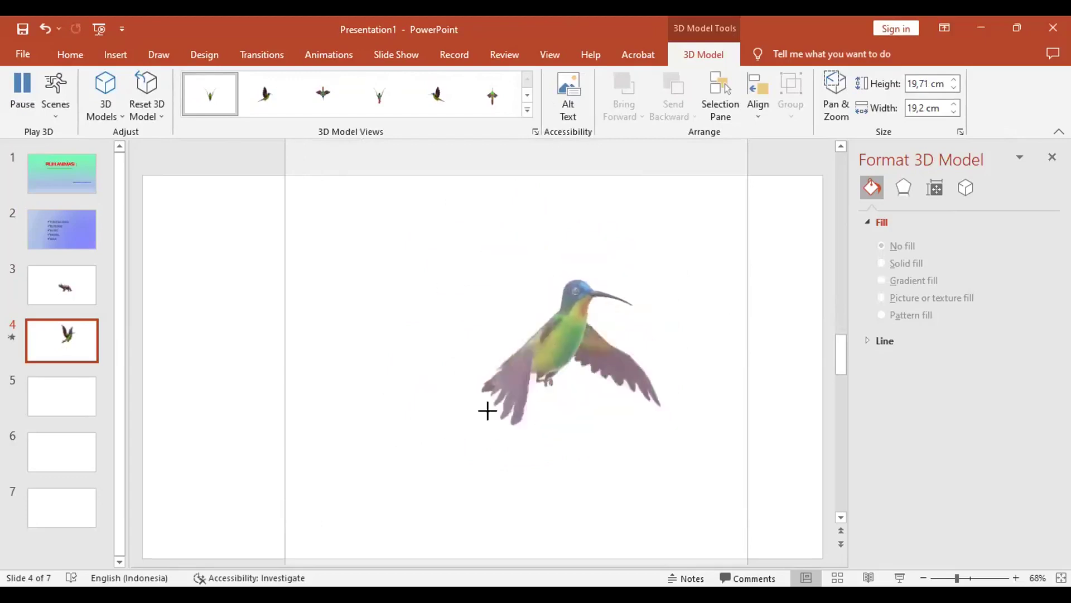
- Move the enlarged hummingbird to the left half of slide 4 and deselect it
{"action": "left_click_drag", "start_coordinate": [558, 367], "coordinate": [433, 378]}
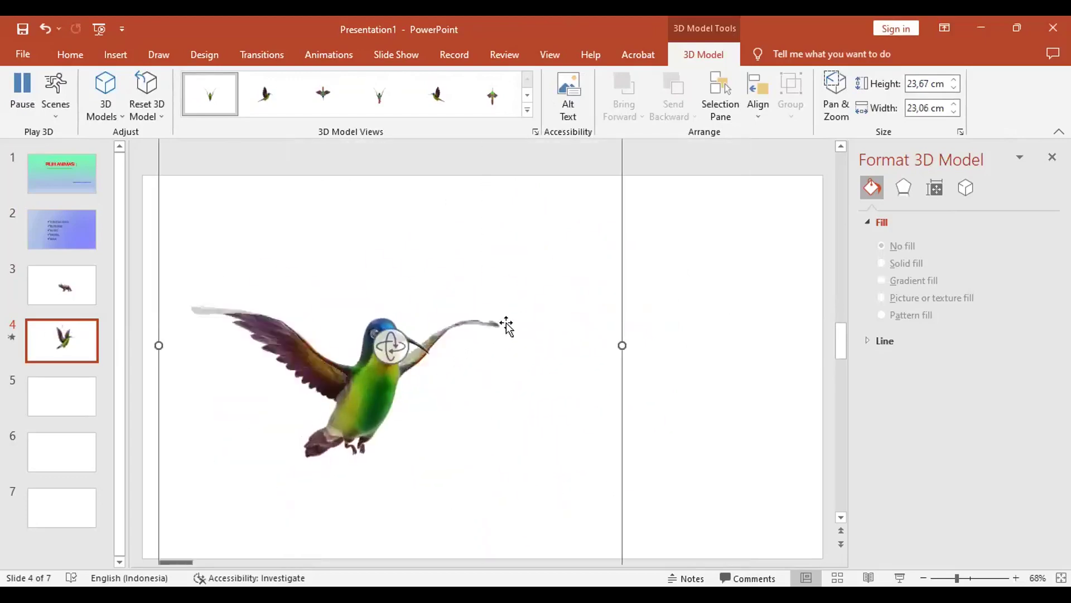
{"action": "left_click", "coordinate": [732, 327]}
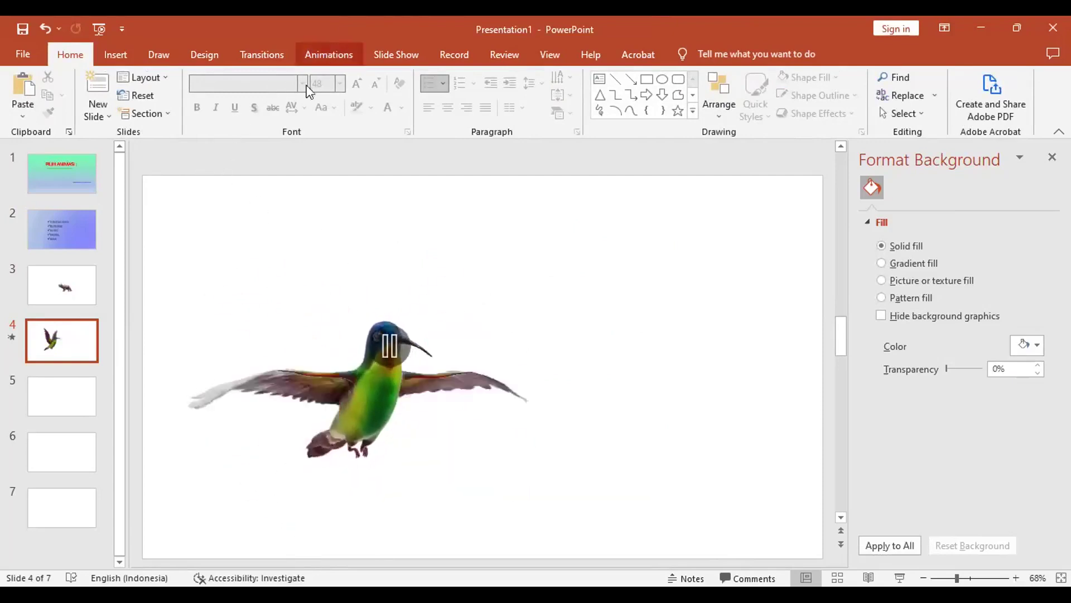
- Select the hummingbird model on slide 4 and display the animation effects available for it
{"action": "left_click", "coordinate": [436, 385]}
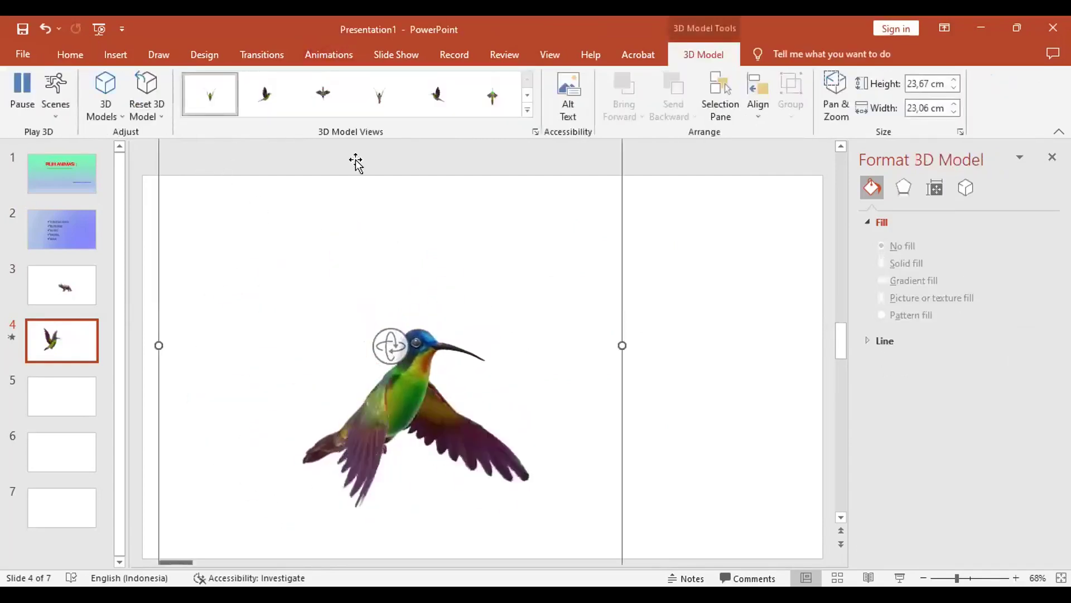
{"action": "left_click", "coordinate": [328, 56]}
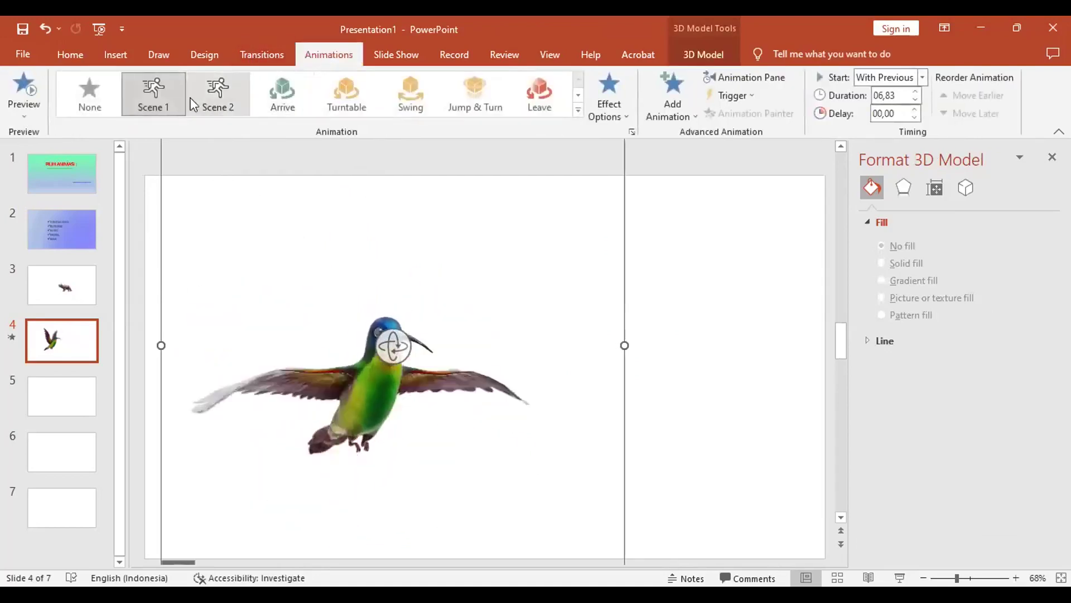
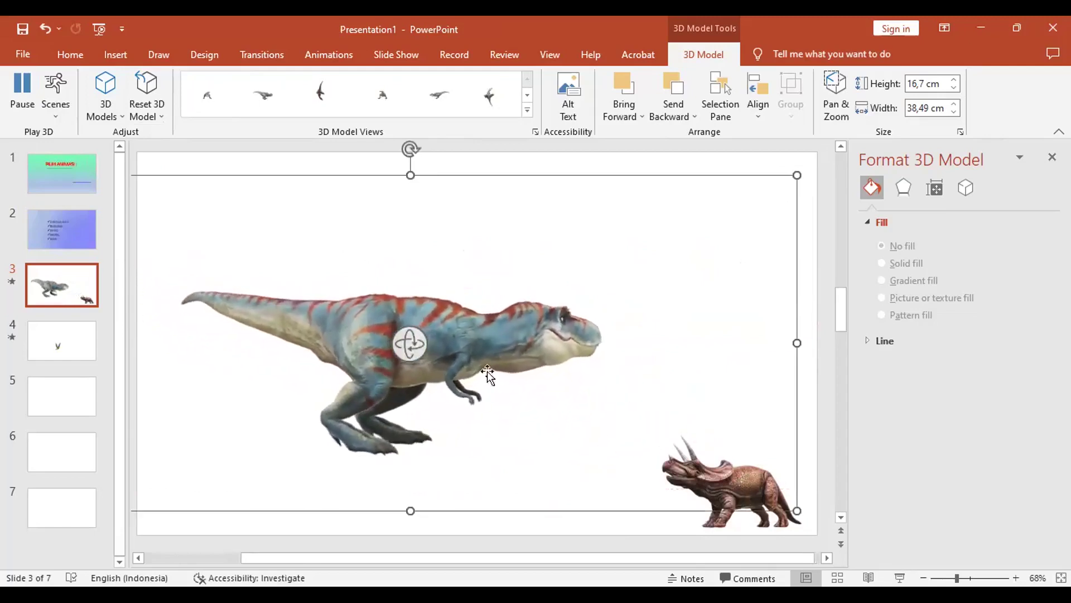
- For slide 5, open the All Animated Models category of the stock 3D models
{"action": "left_click", "coordinate": [88, 352]}
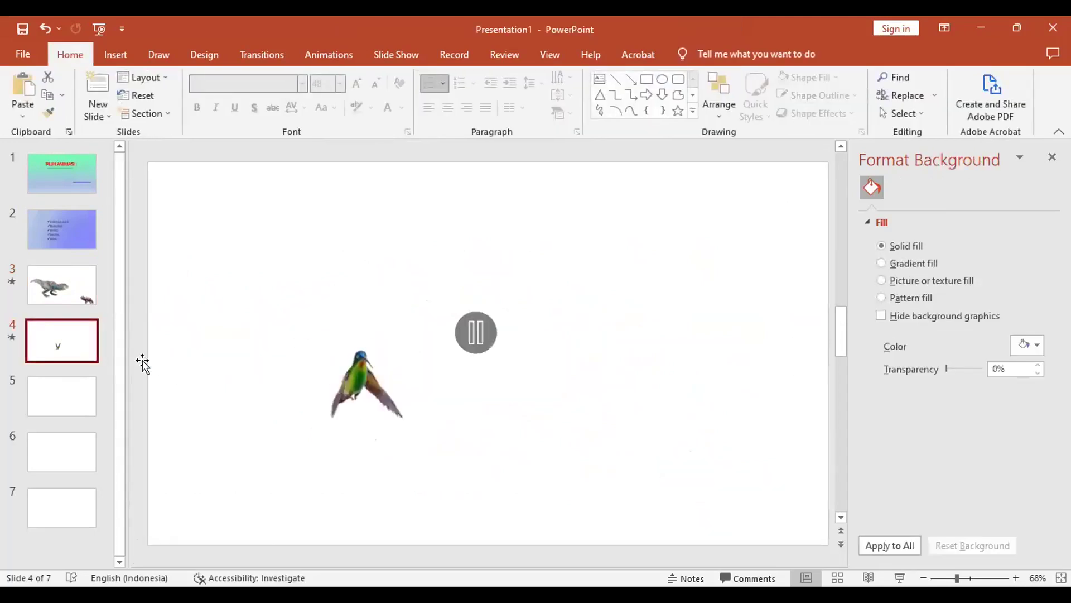
{"action": "left_click", "coordinate": [69, 395]}
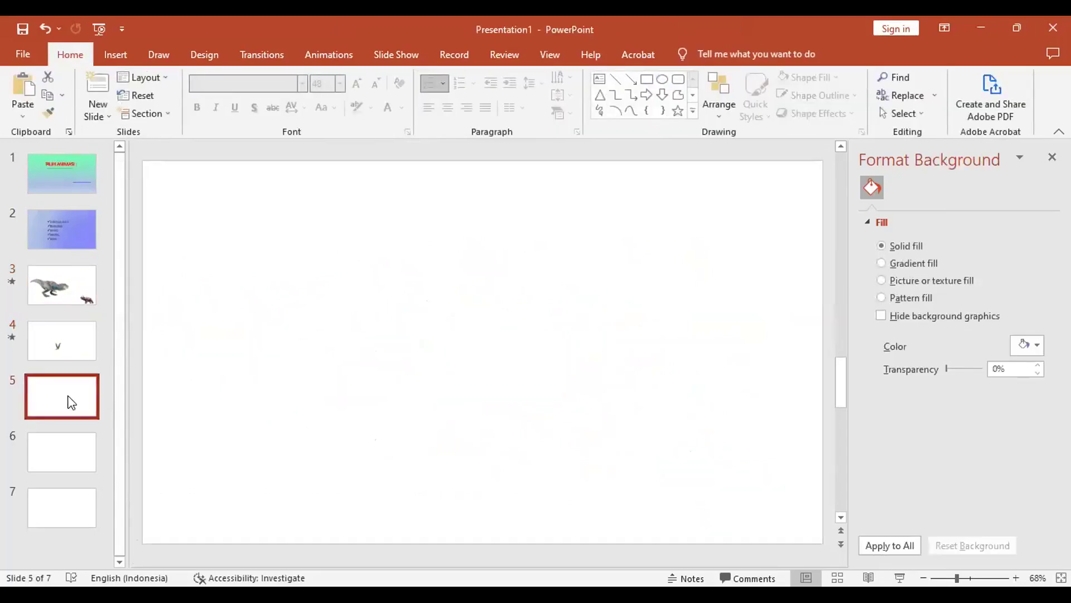
{"action": "left_click", "coordinate": [75, 239]}
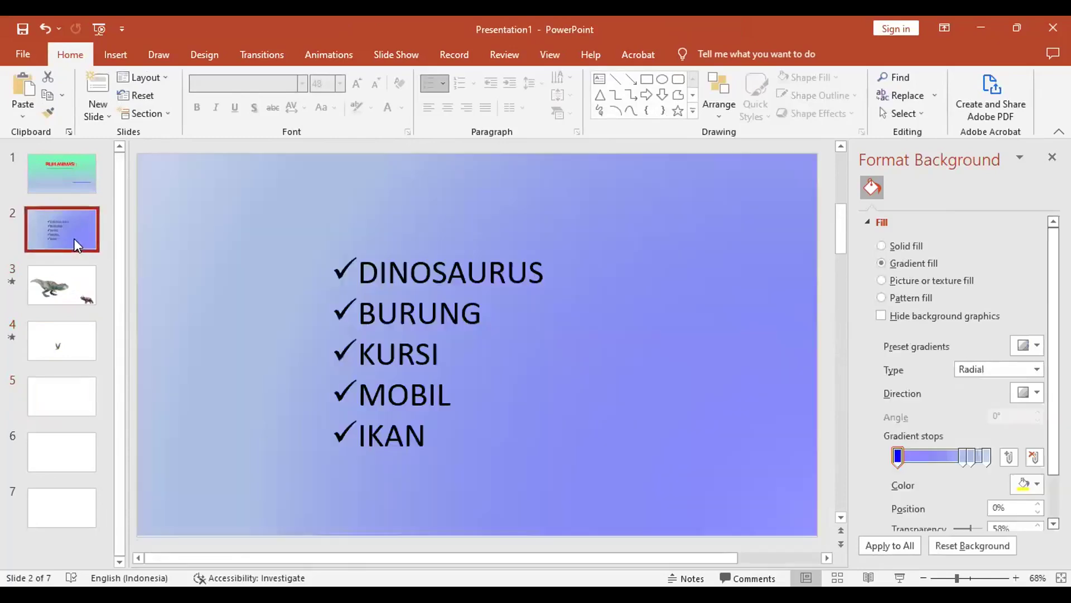
{"action": "left_click", "coordinate": [61, 399]}
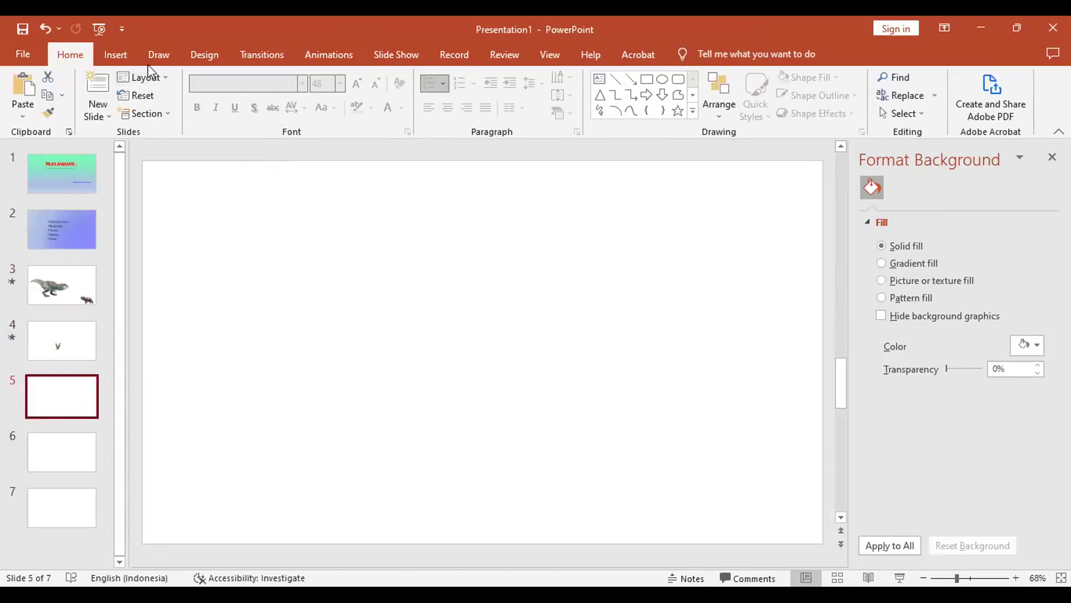
{"action": "left_click", "coordinate": [118, 58]}
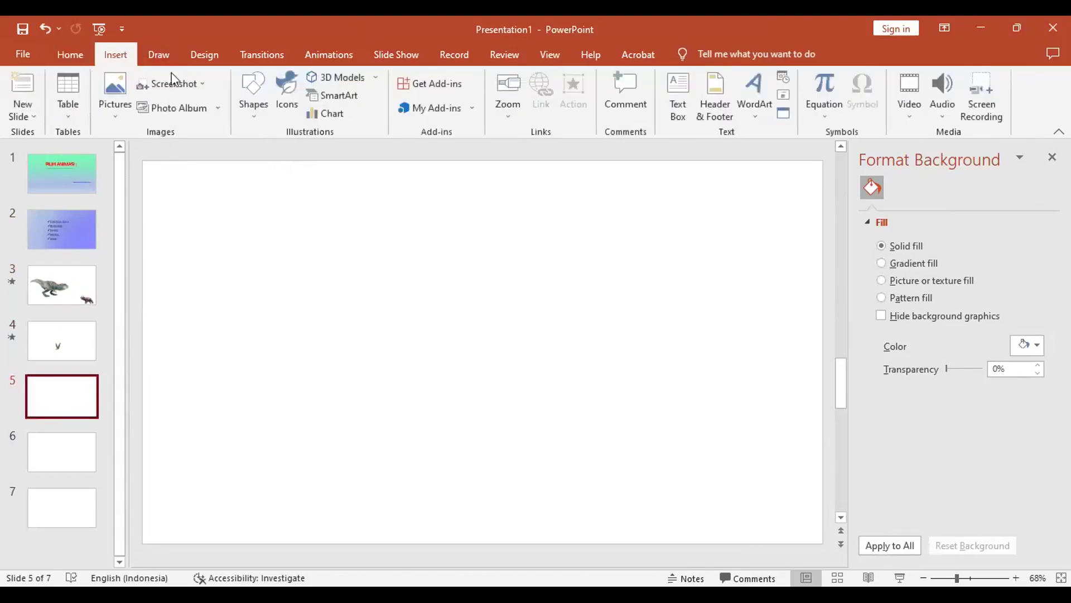
{"action": "left_click", "coordinate": [337, 77]}
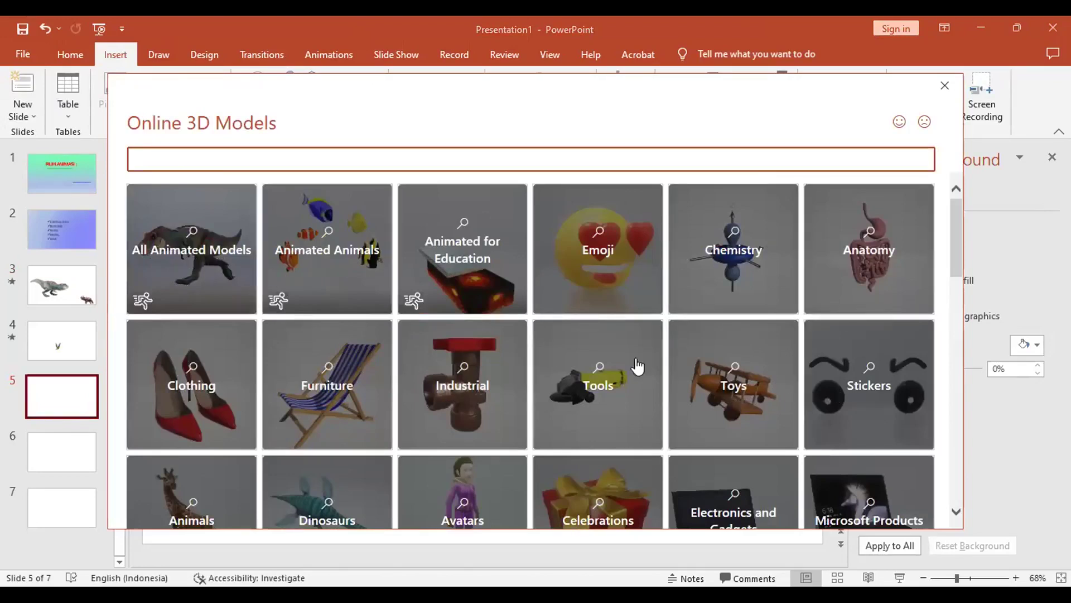
{"action": "left_click", "coordinate": [179, 266]}
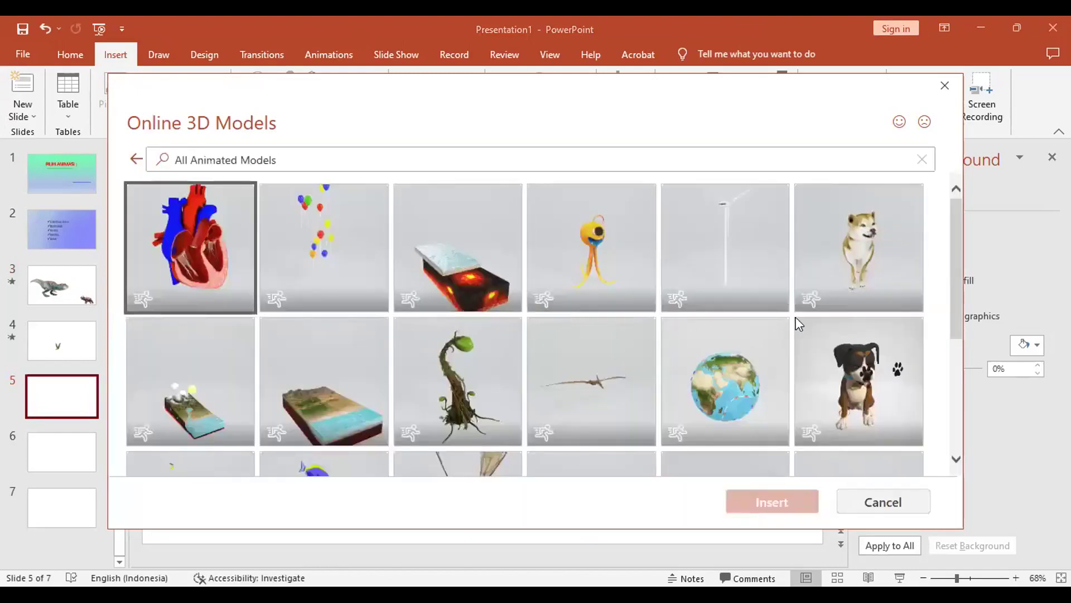
- Find the animated hamburger model in the category and insert it on slide 5
{"action": "scroll", "coordinate": [799, 321], "scroll_direction": "down", "scroll_amount": 3}
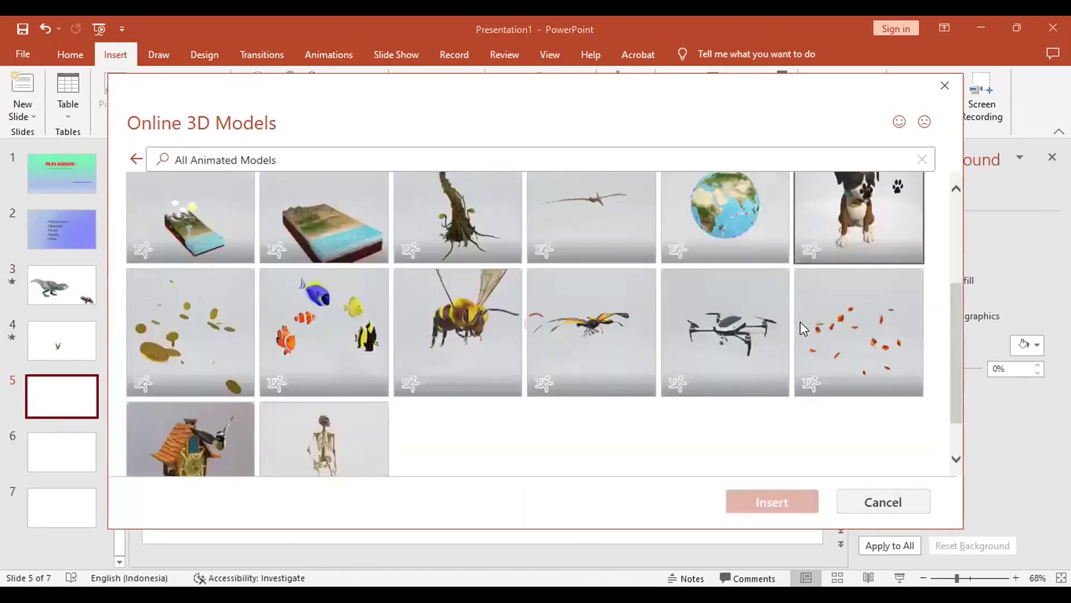
{"action": "scroll", "coordinate": [801, 328], "scroll_direction": "down", "scroll_amount": 2}
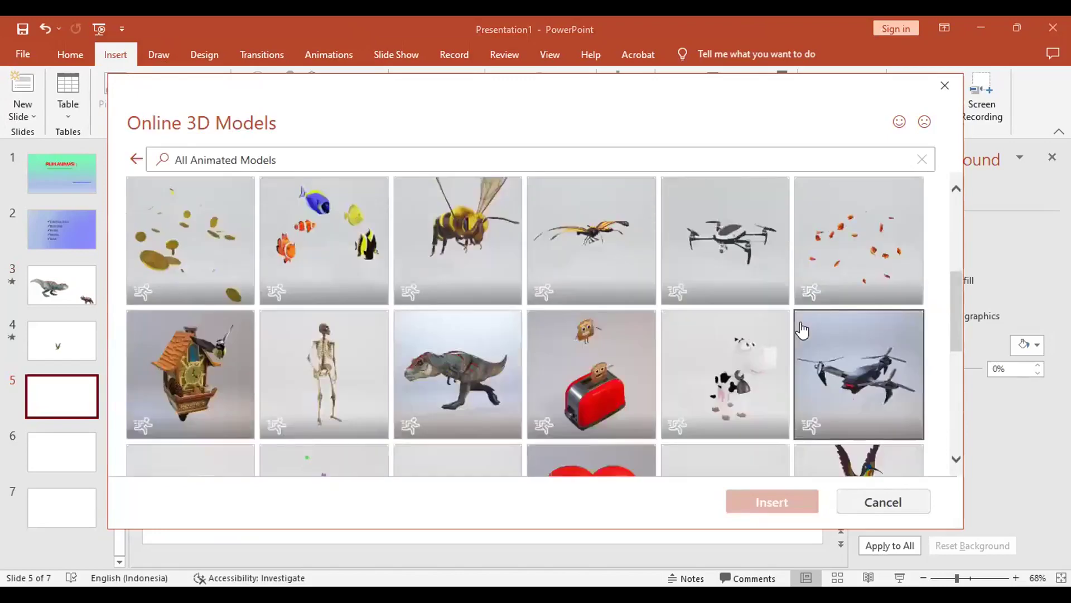
{"action": "scroll", "coordinate": [802, 330], "scroll_direction": "down", "scroll_amount": 2}
{"action": "scroll", "coordinate": [801, 330], "scroll_direction": "down", "scroll_amount": 5}
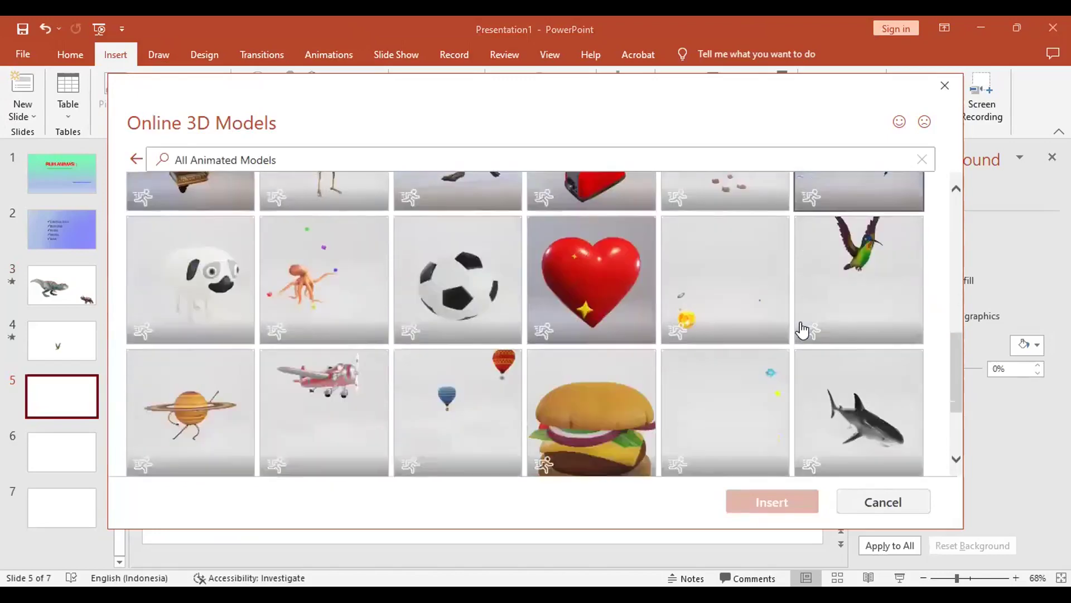
{"action": "scroll", "coordinate": [802, 329], "scroll_direction": "down", "scroll_amount": 1}
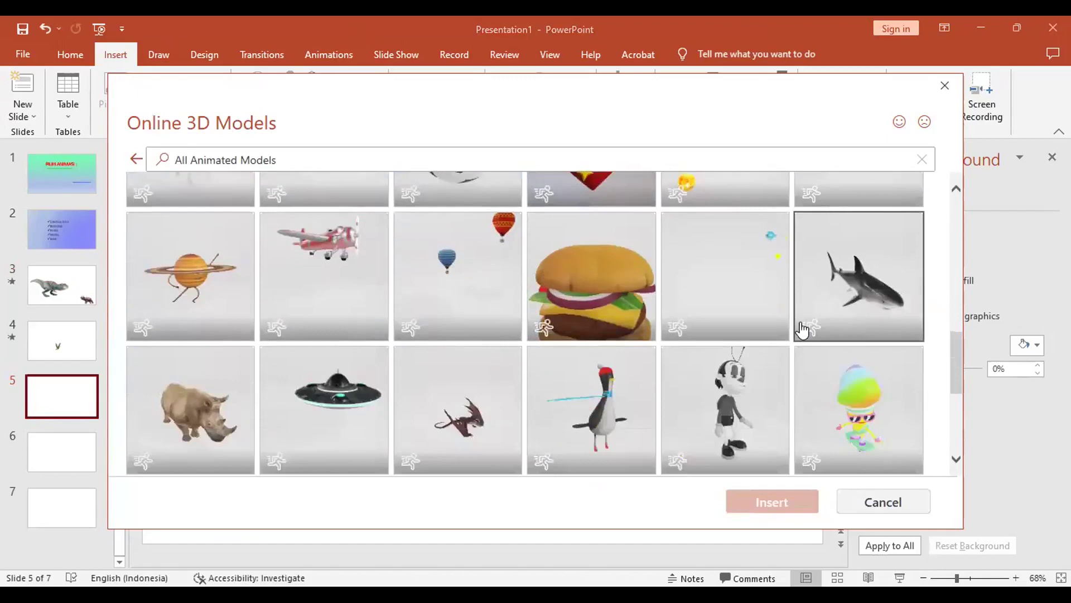
{"action": "scroll", "coordinate": [802, 329], "scroll_direction": "down", "scroll_amount": 1}
{"action": "scroll", "coordinate": [802, 330], "scroll_direction": "down", "scroll_amount": 2}
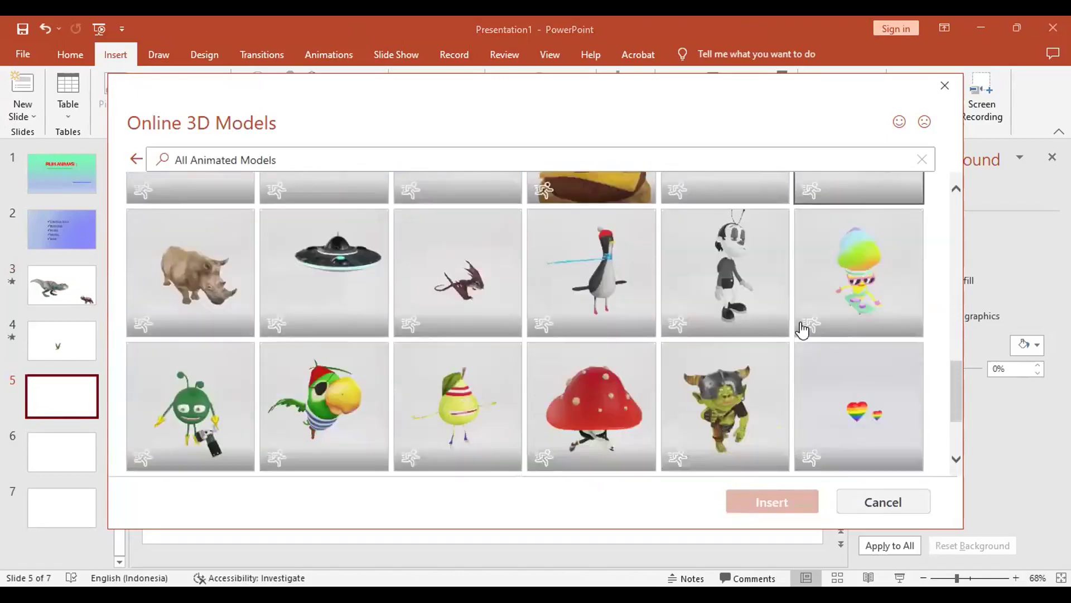
{"action": "scroll", "coordinate": [802, 330], "scroll_direction": "down", "scroll_amount": 1}
{"action": "scroll", "coordinate": [802, 329], "scroll_direction": "down", "scroll_amount": 1}
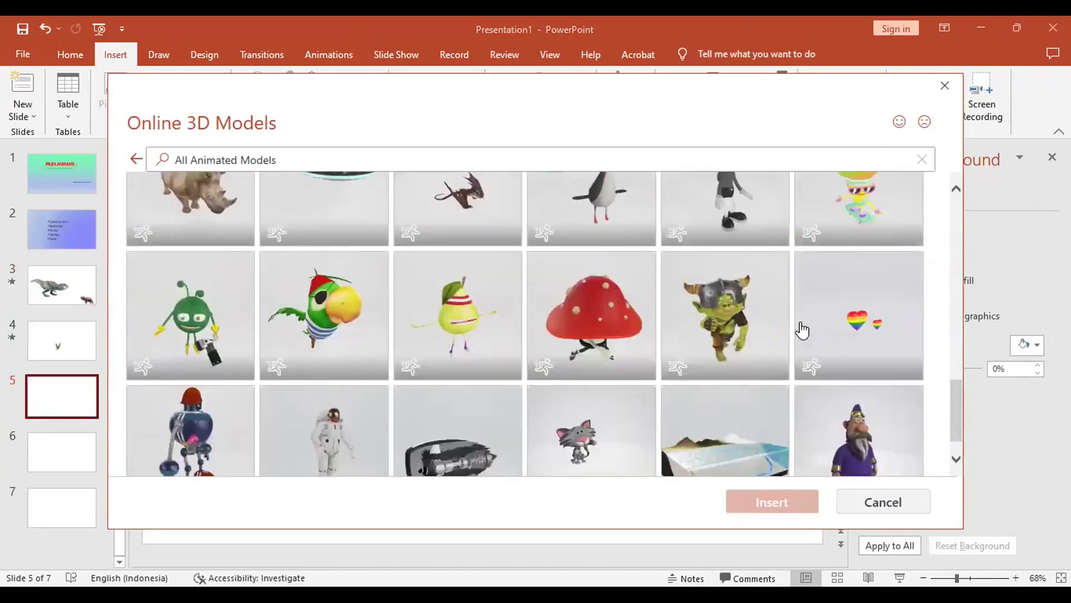
{"action": "scroll", "coordinate": [802, 330], "scroll_direction": "down", "scroll_amount": 1}
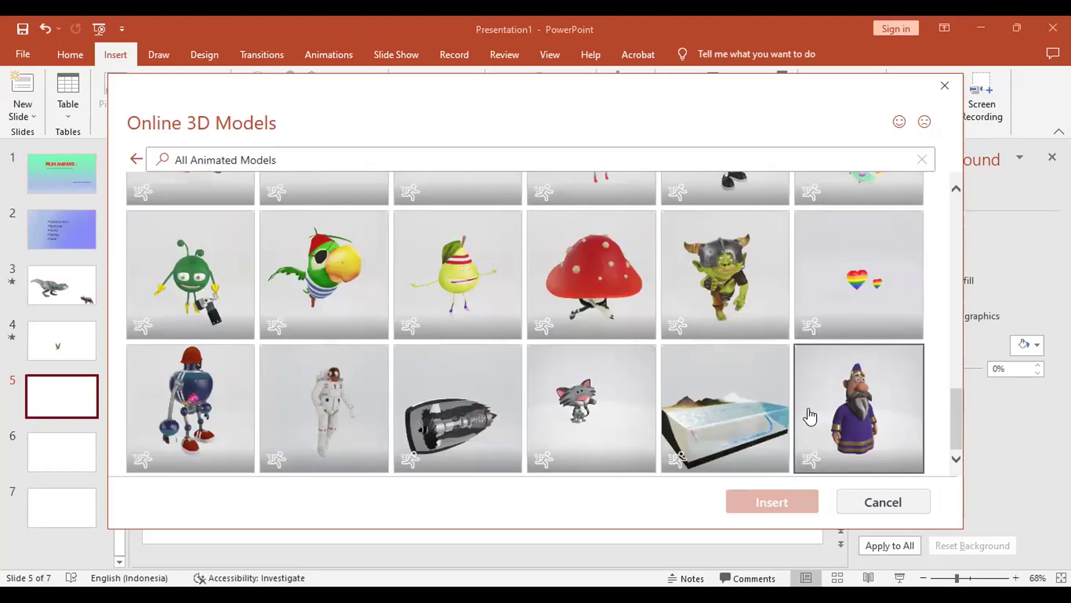
{"action": "scroll", "coordinate": [806, 414], "scroll_direction": "up", "scroll_amount": 5}
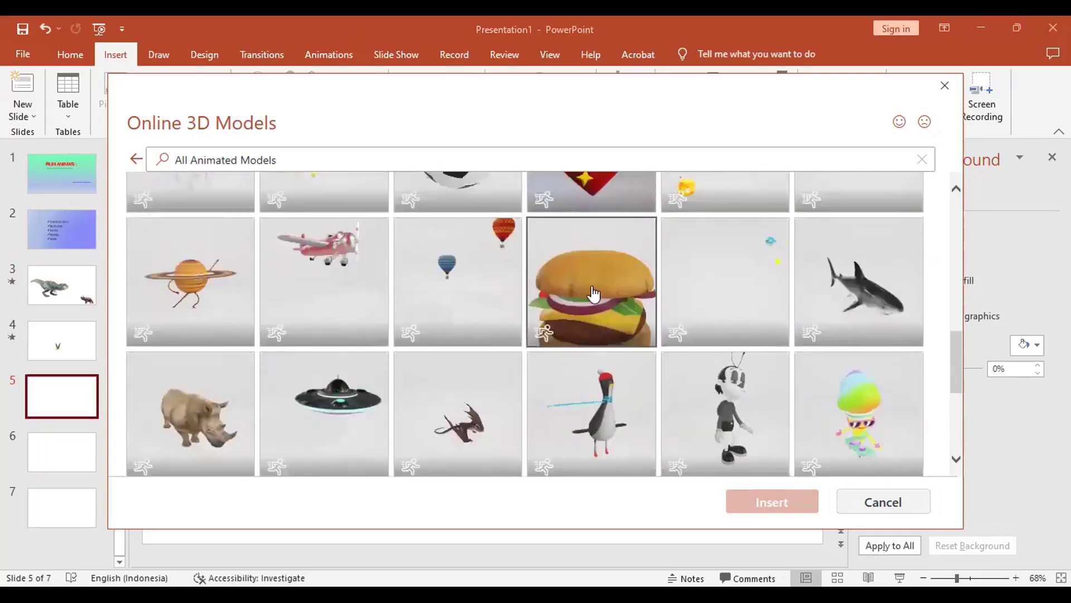
{"action": "left_click", "coordinate": [594, 293]}
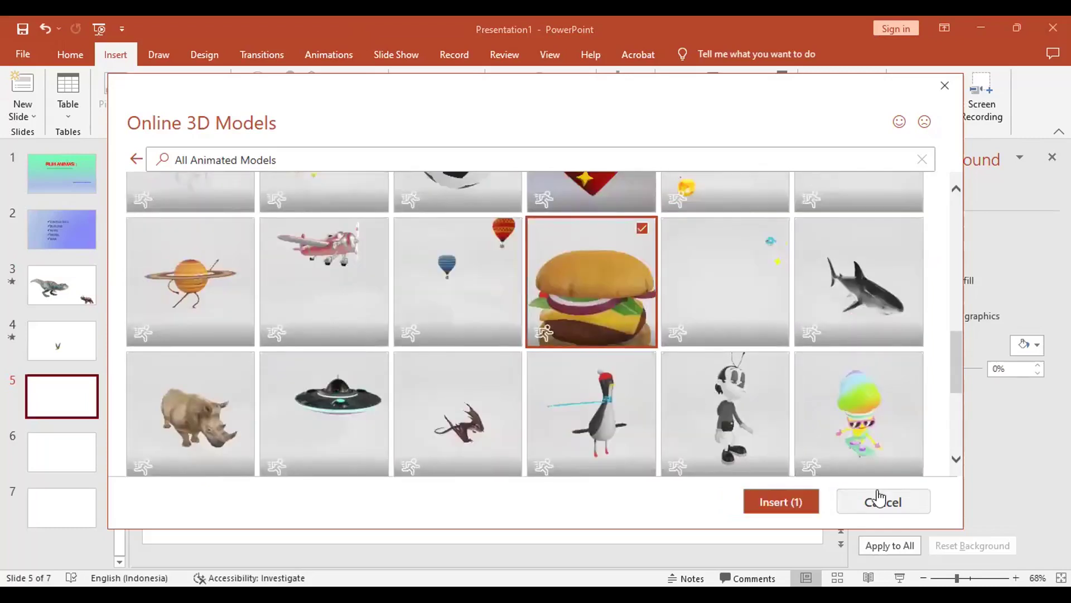
{"action": "left_click", "coordinate": [782, 502]}
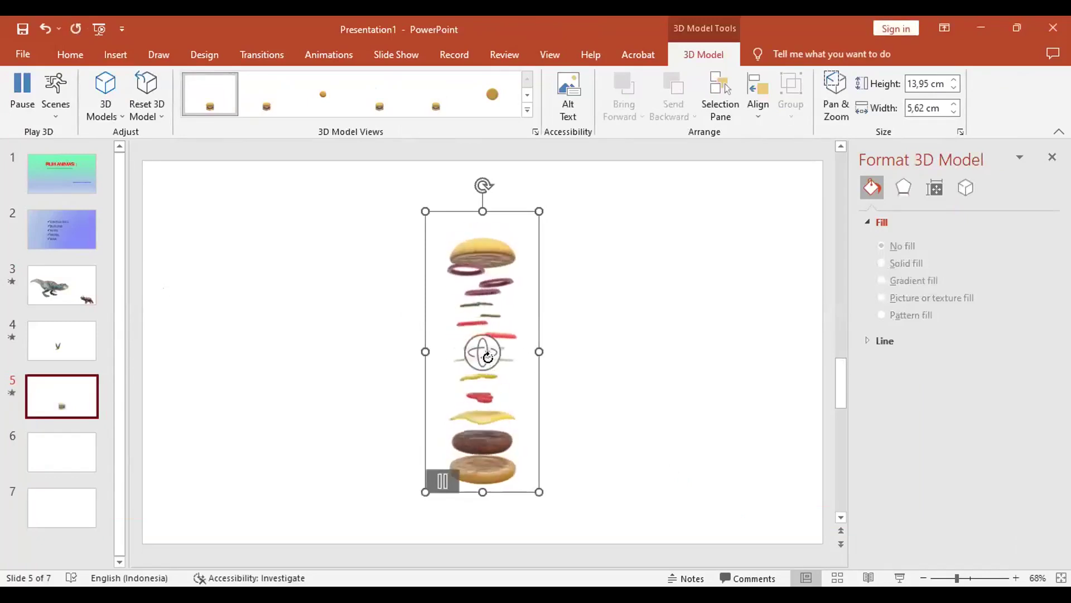
- Widen the hamburger model's frame on both sides to about 29.46 cm wide by 14.99 cm high
{"action": "left_click", "coordinate": [349, 357]}
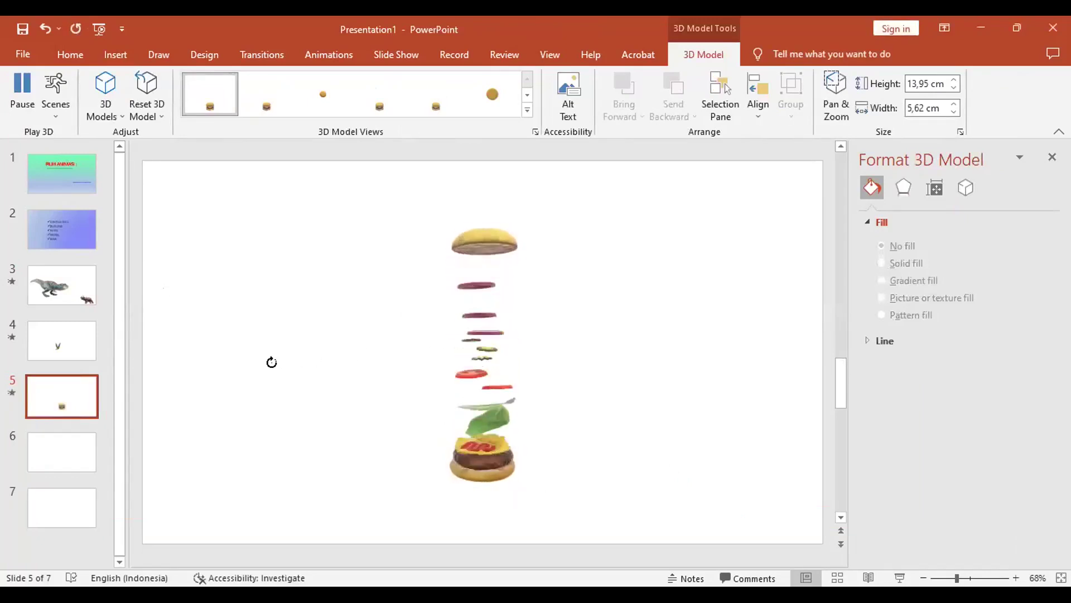
{"action": "left_click", "coordinate": [510, 403]}
{"action": "left_click_drag", "start_coordinate": [554, 352], "coordinate": [784, 363]}
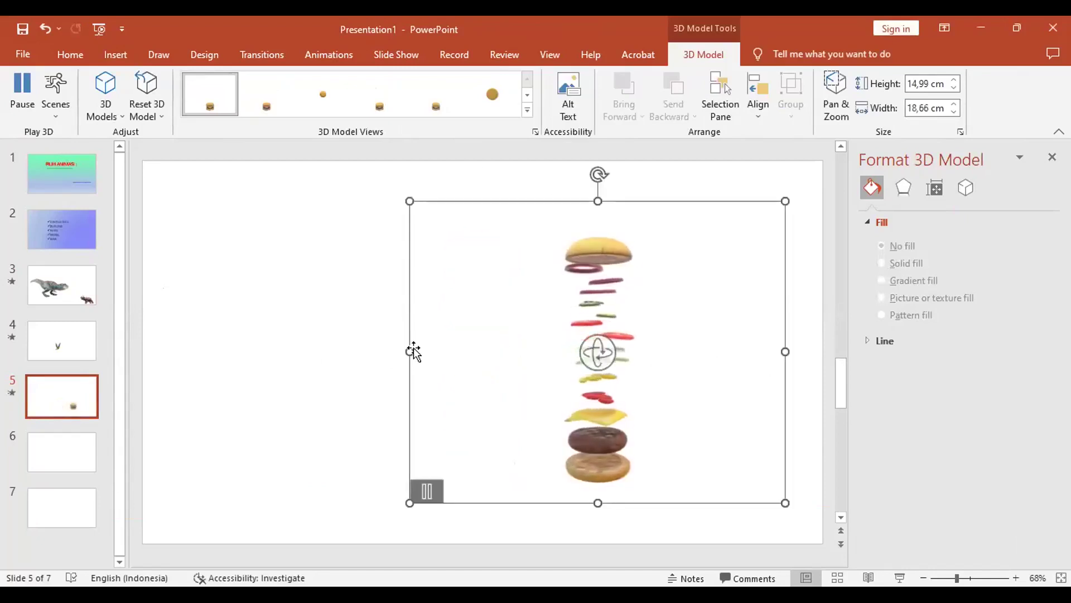
{"action": "left_click_drag", "start_coordinate": [409, 352], "coordinate": [193, 352]}
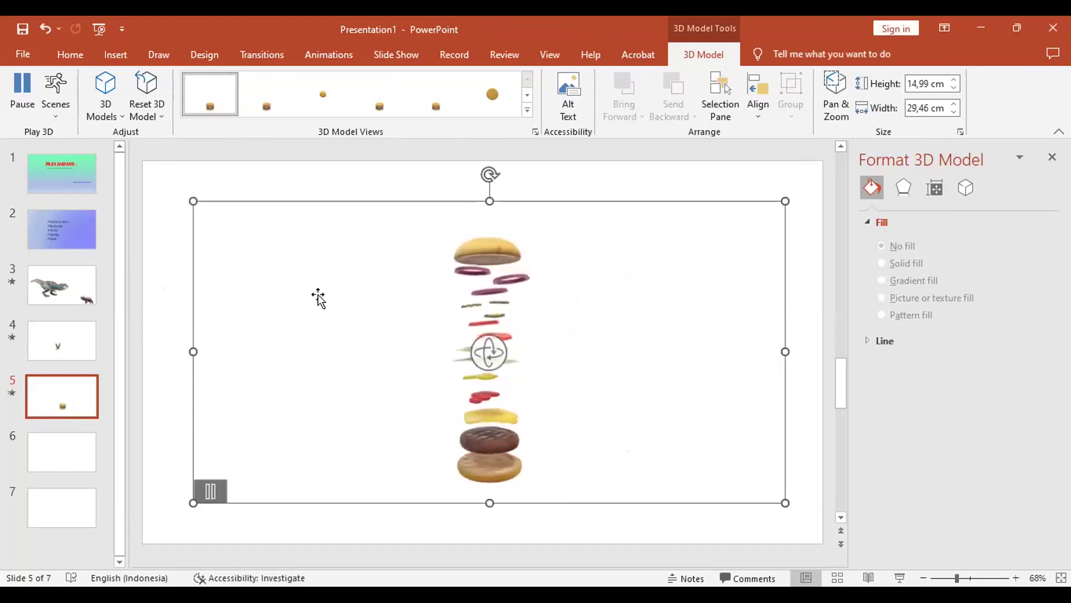
- Apply the Scene 2 animation to the hamburger and enlarge the model to about 10.81 cm high by 19.54 cm wide
{"action": "left_click", "coordinate": [69, 116]}
{"action": "left_click", "coordinate": [143, 168]}
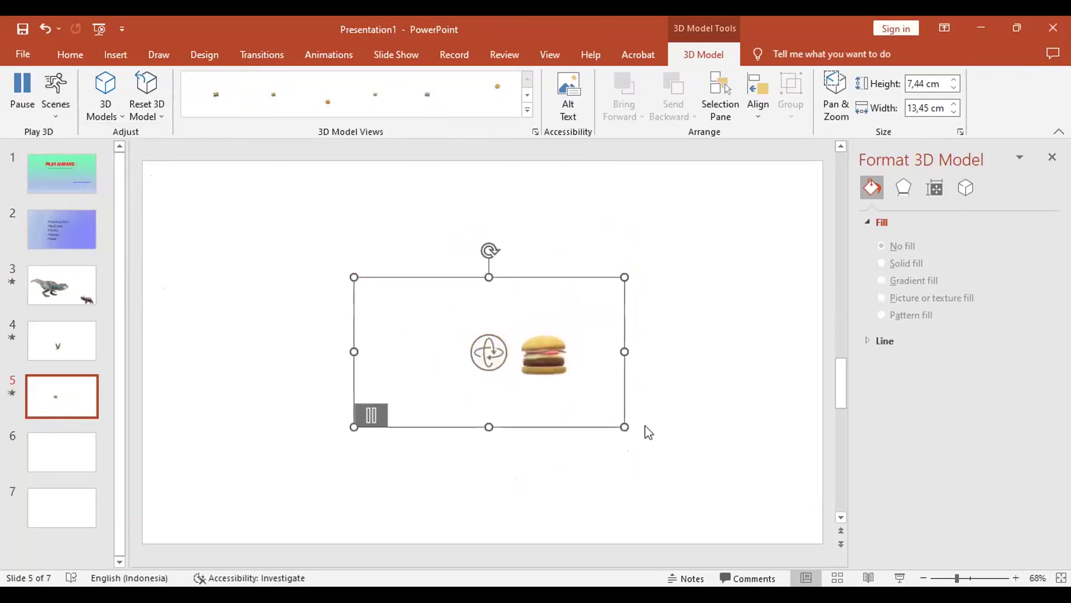
{"action": "left_click_drag", "start_coordinate": [625, 428], "coordinate": [747, 494]}
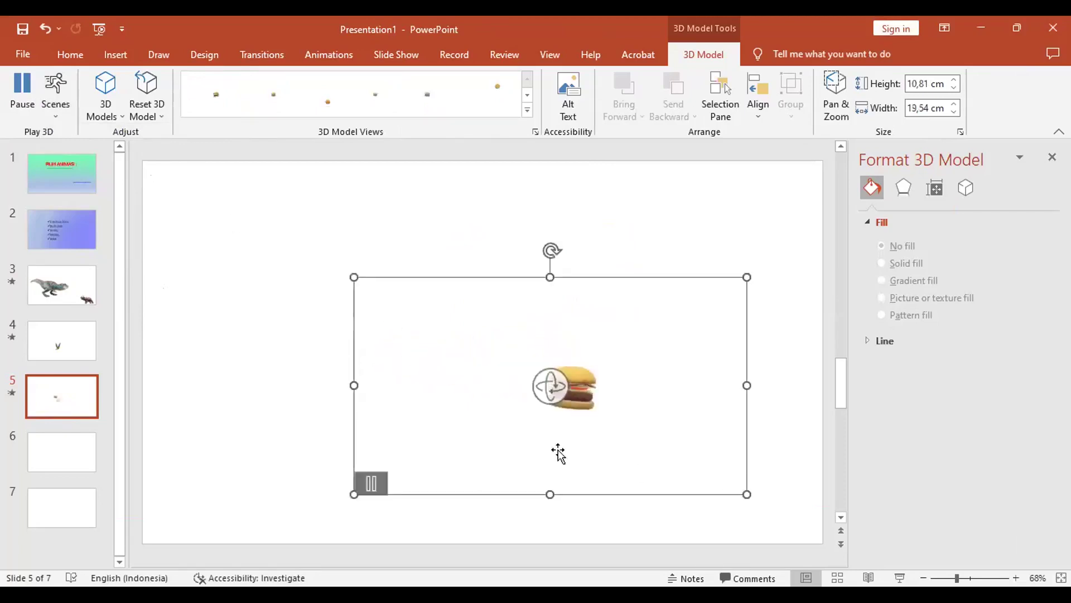
- Switch the hamburger's animation to Scene 3, widen its frame to about 24.28 cm, and deselect the model
{"action": "left_click", "coordinate": [56, 111]}
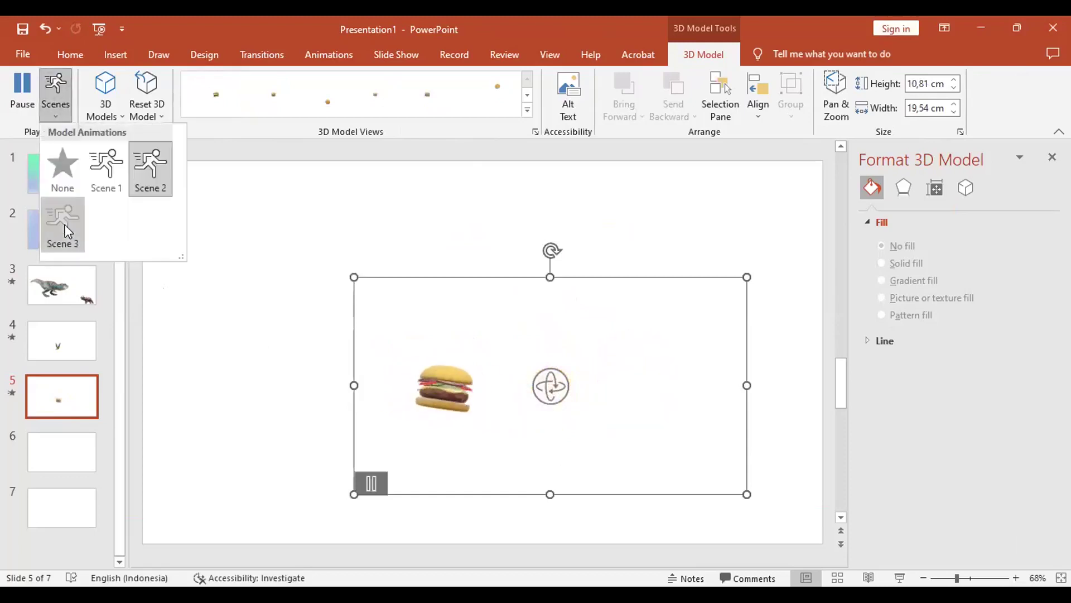
{"action": "left_click", "coordinate": [64, 225]}
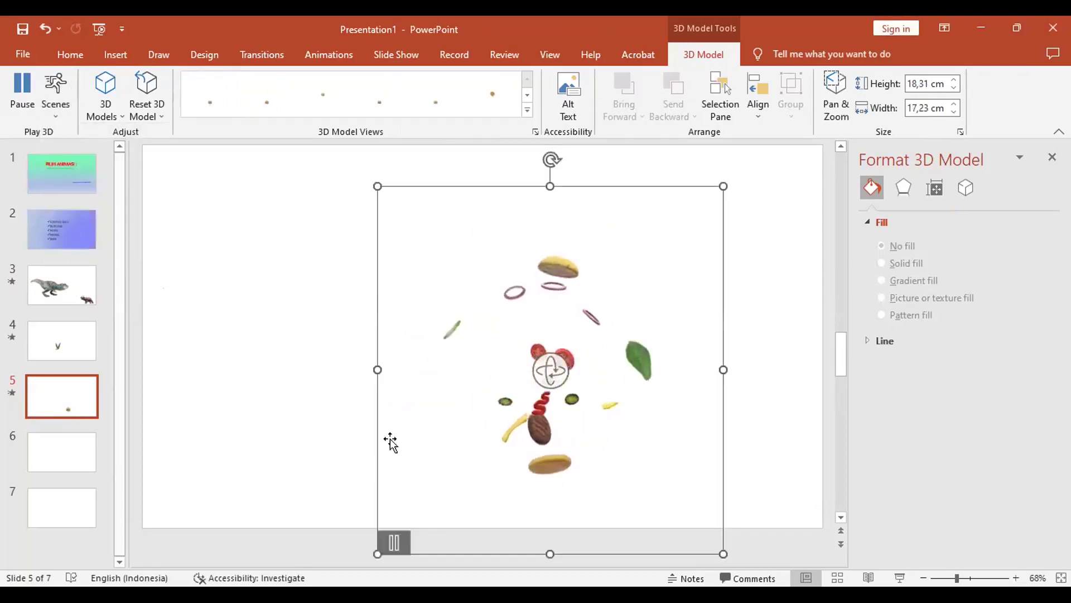
{"action": "left_click_drag", "start_coordinate": [370, 368], "coordinate": [236, 369]}
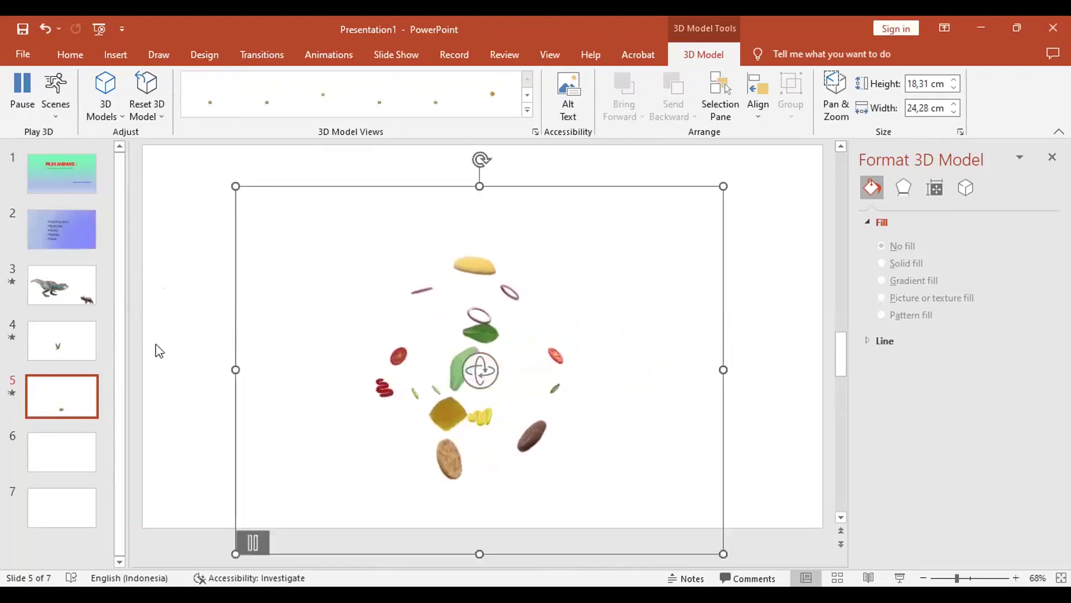
{"action": "left_click", "coordinate": [787, 292]}
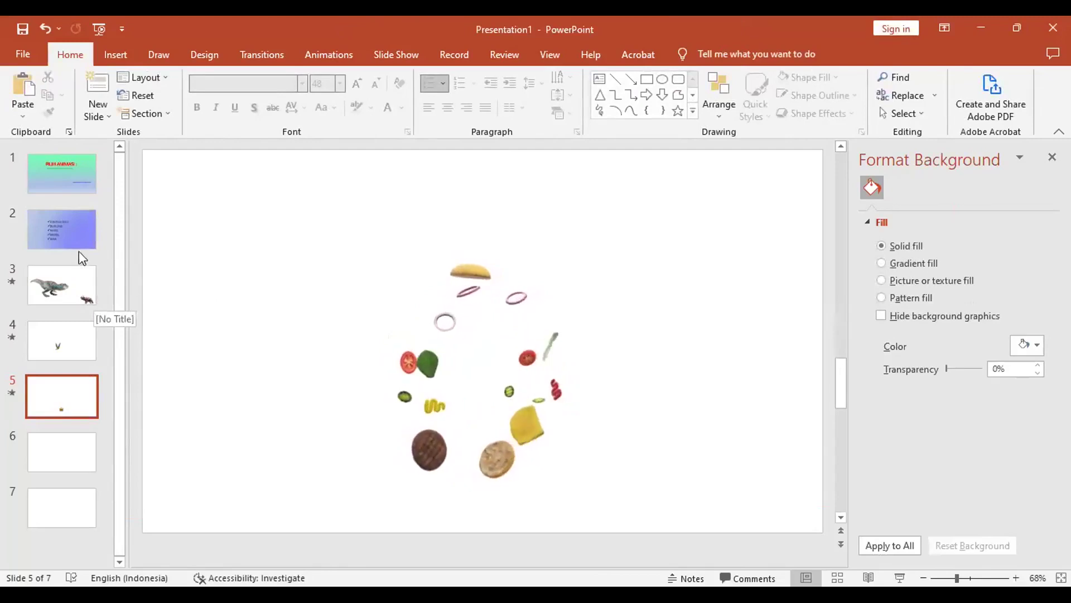
- In the bulleted list on slide 2, replace the word KURSI with BURGER
{"action": "left_click", "coordinate": [65, 229]}
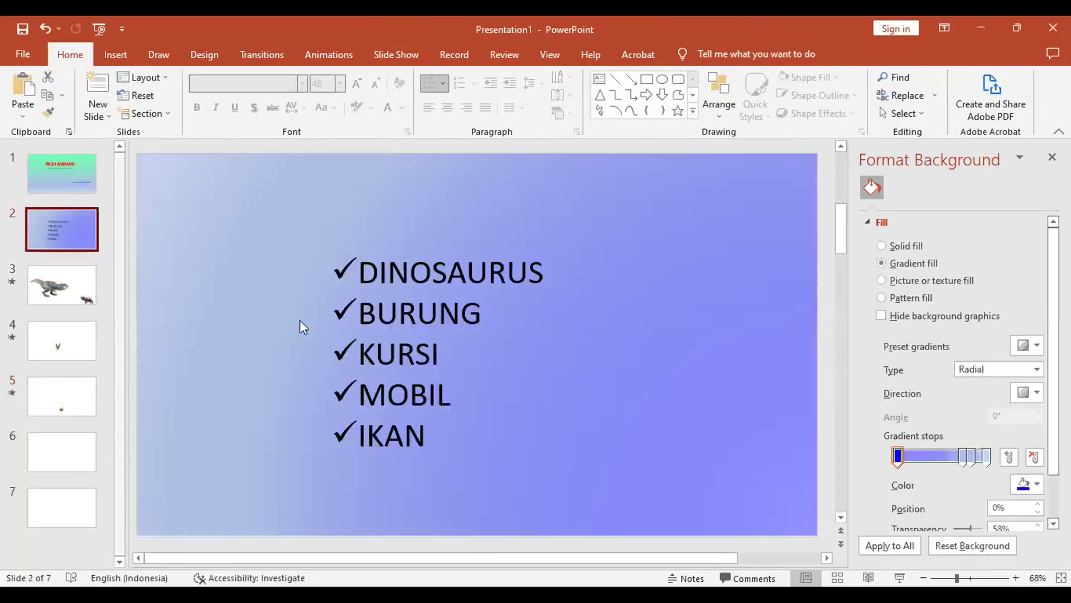
{"action": "double_click", "coordinate": [389, 362]}
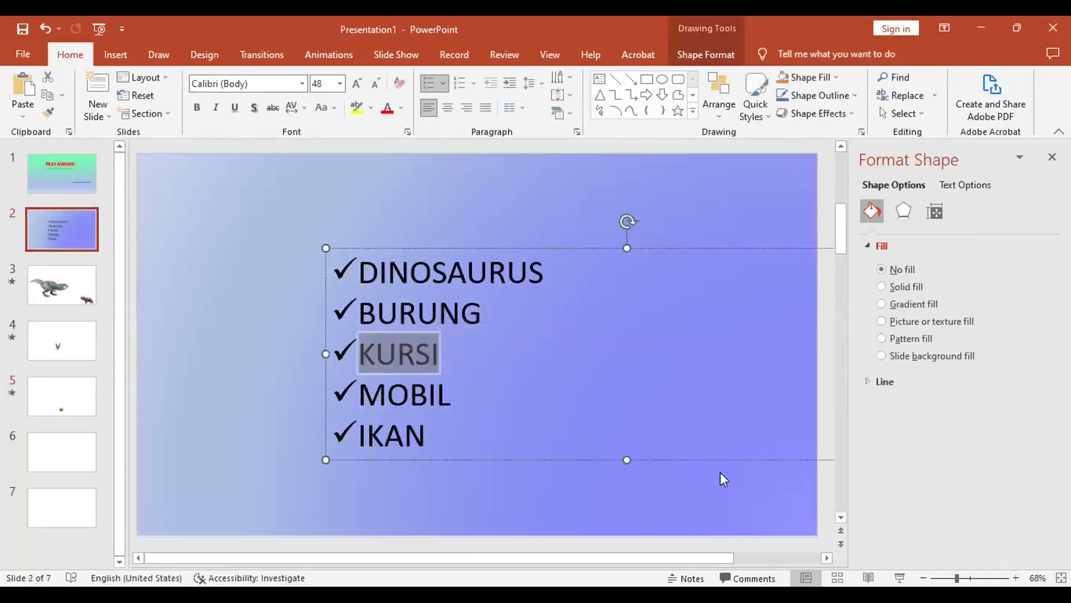
{"action": "type", "text": "BURG"}
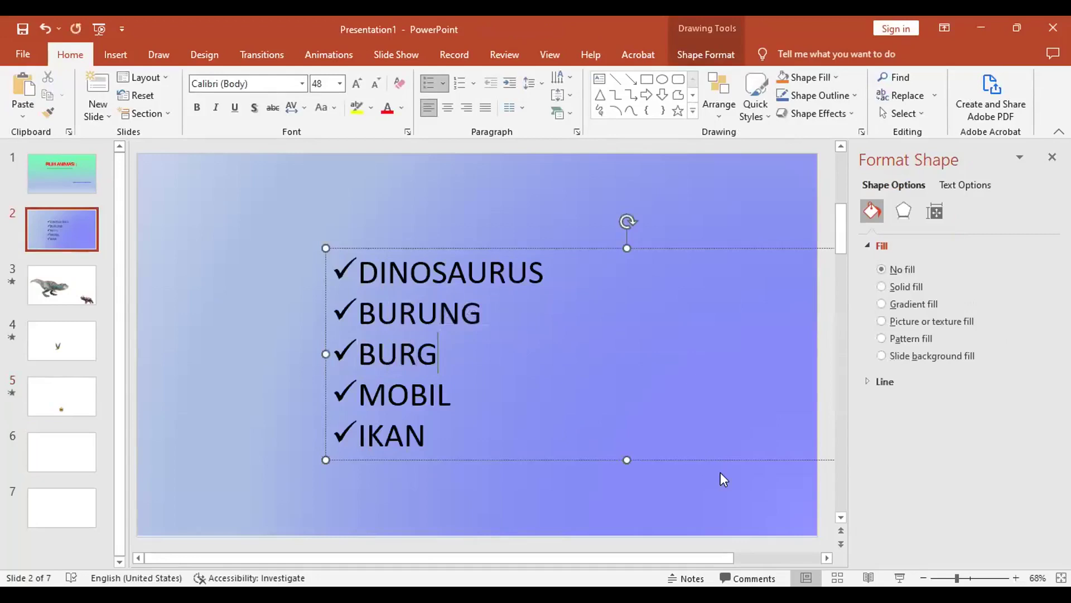
{"action": "type", "text": "ER"}
- Hyperlink the word DINOSAURUS in the slide 2 list to Slide 3 of this document and deselect the text box
{"action": "double_click", "coordinate": [474, 273]}
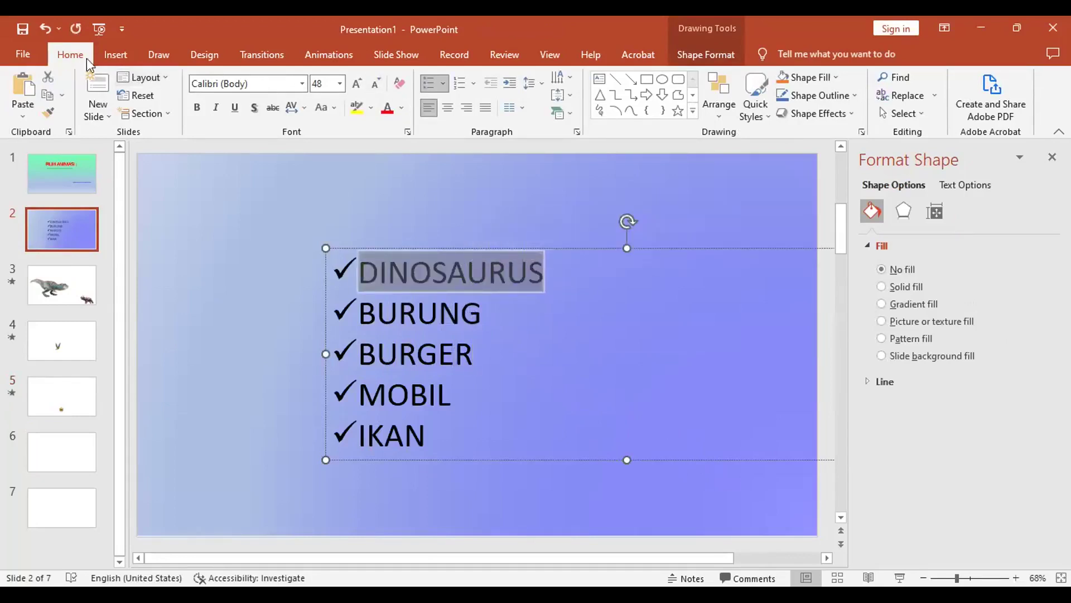
{"action": "left_click", "coordinate": [124, 60]}
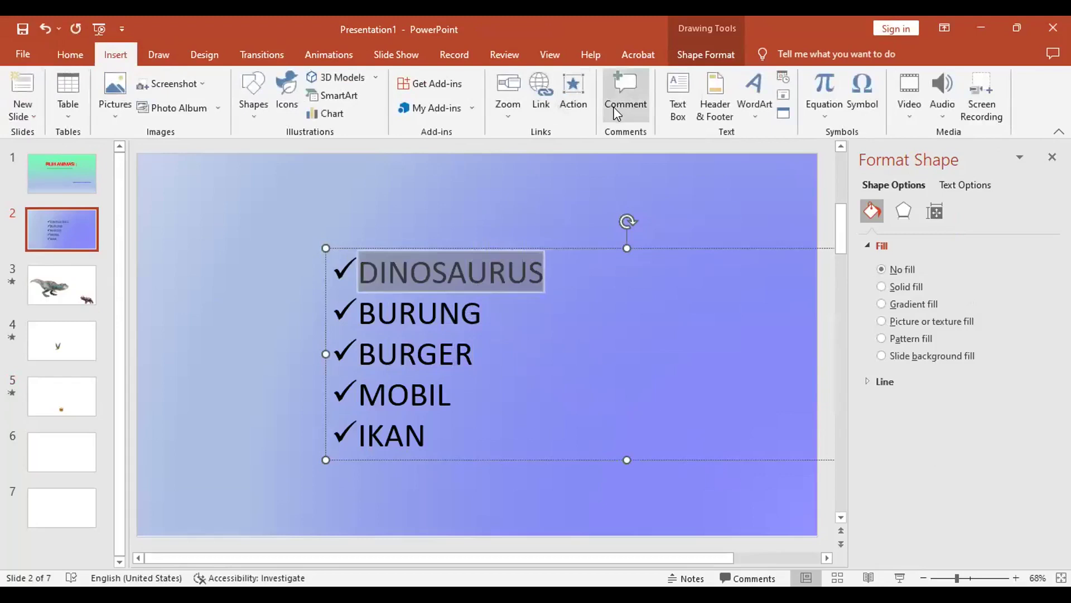
{"action": "left_click", "coordinate": [541, 89]}
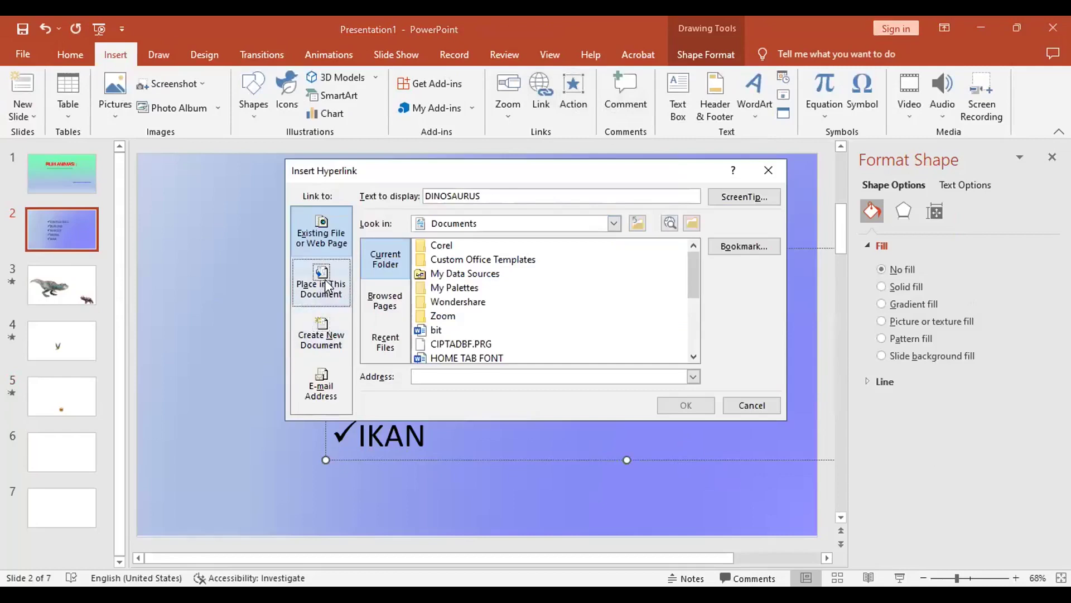
{"action": "left_click", "coordinate": [328, 287]}
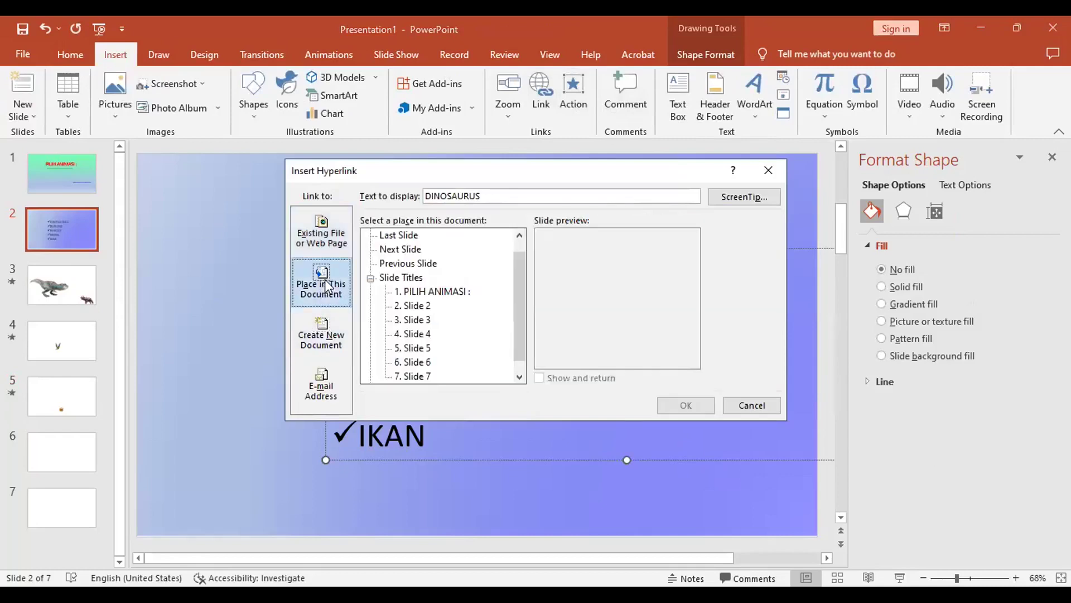
{"action": "left_click", "coordinate": [423, 320]}
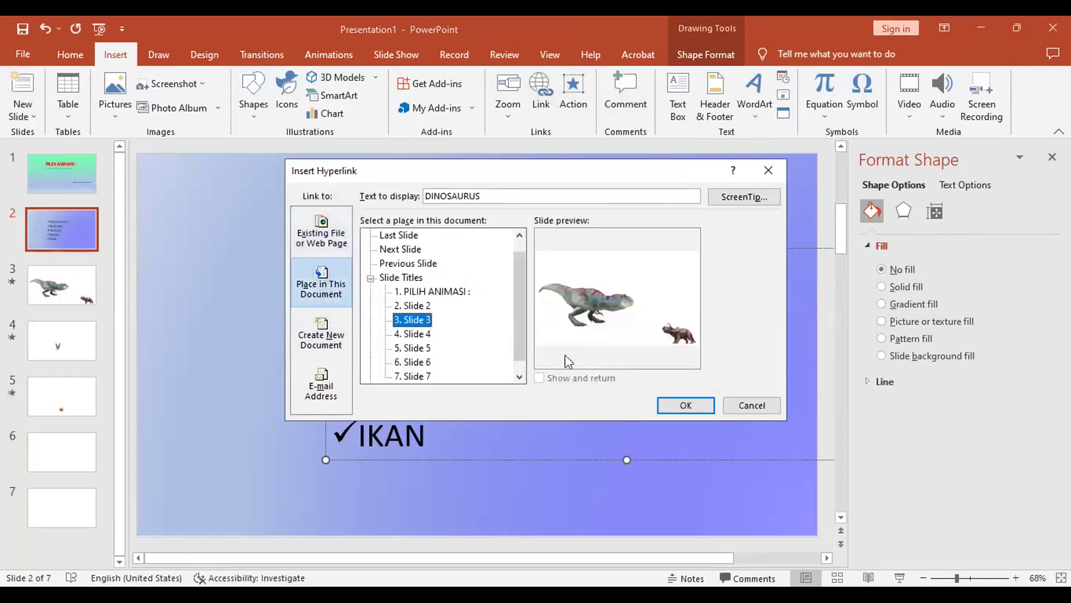
{"action": "left_click", "coordinate": [686, 405]}
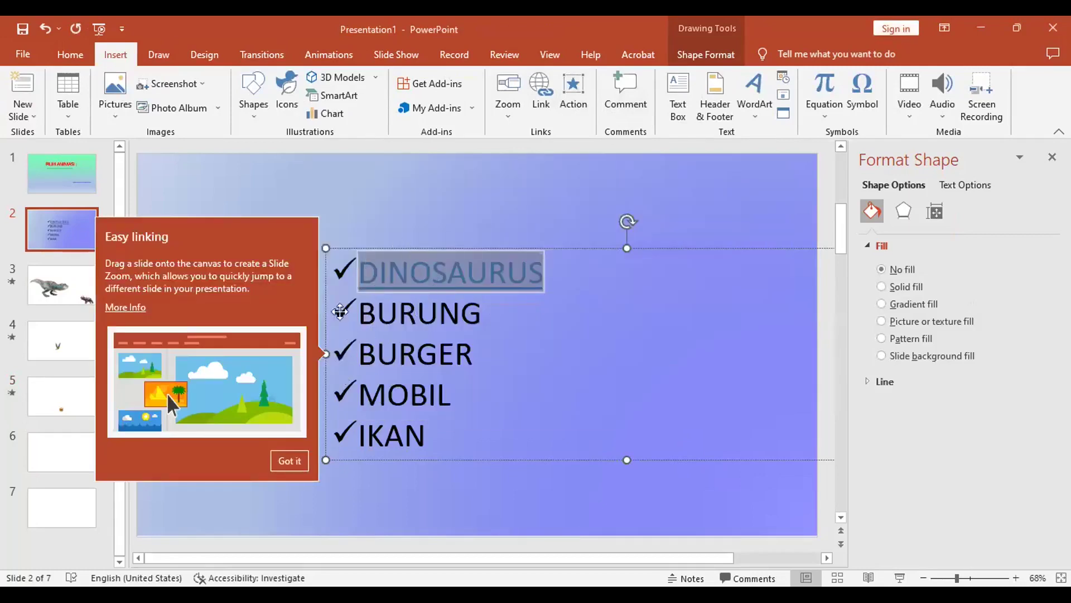
{"action": "key", "text": "Escape"}
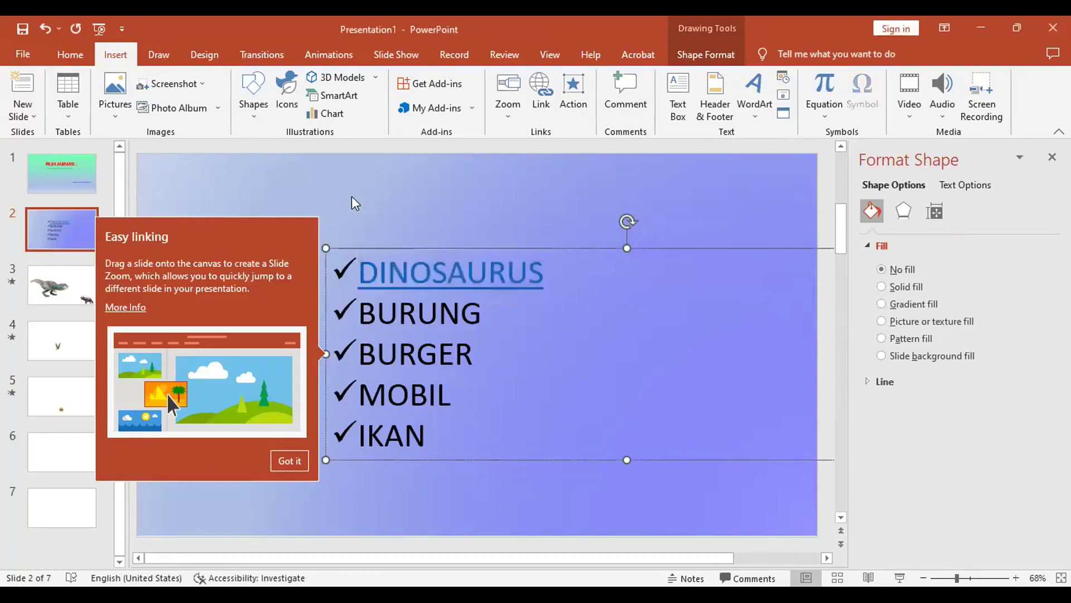
{"action": "left_click", "coordinate": [715, 205]}
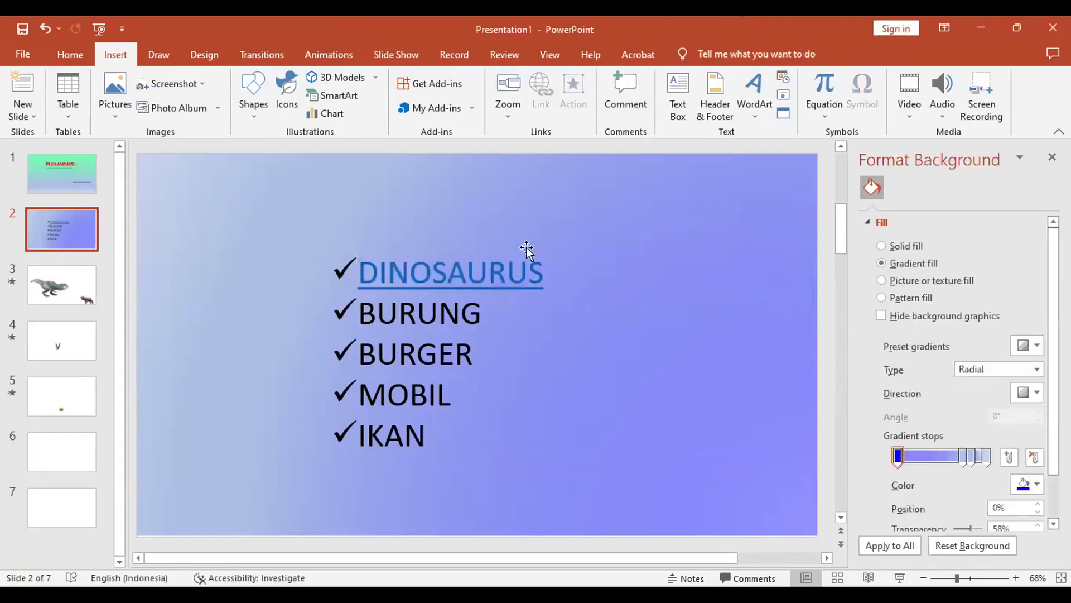
- On slide 3, move the T. rex model up to the slide's upper edge and shift the triceratops further into the lower-right corner
{"action": "left_click", "coordinate": [85, 296]}
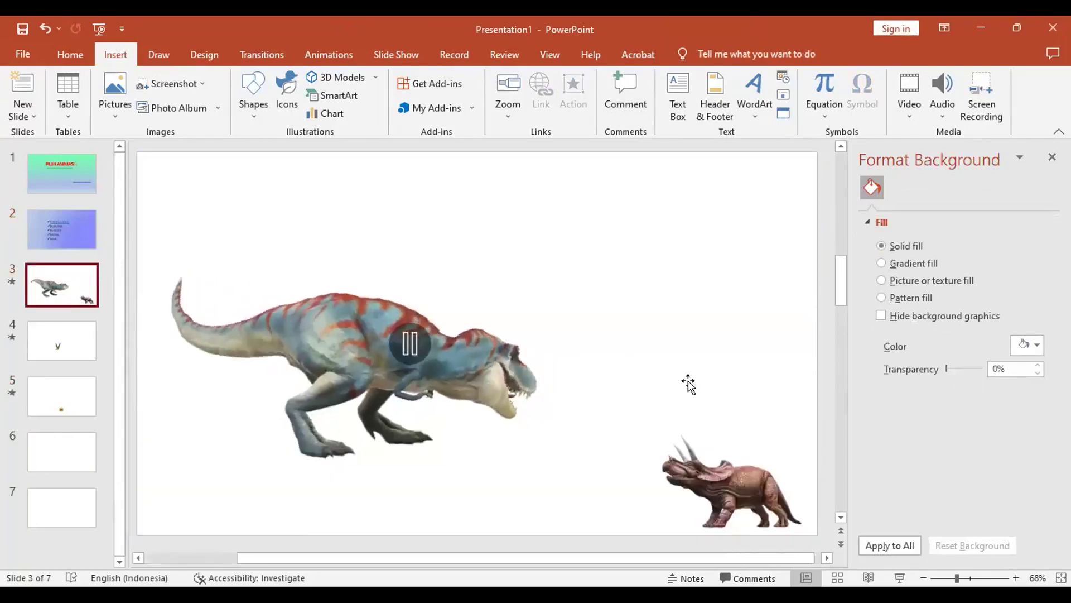
{"action": "left_click", "coordinate": [748, 491]}
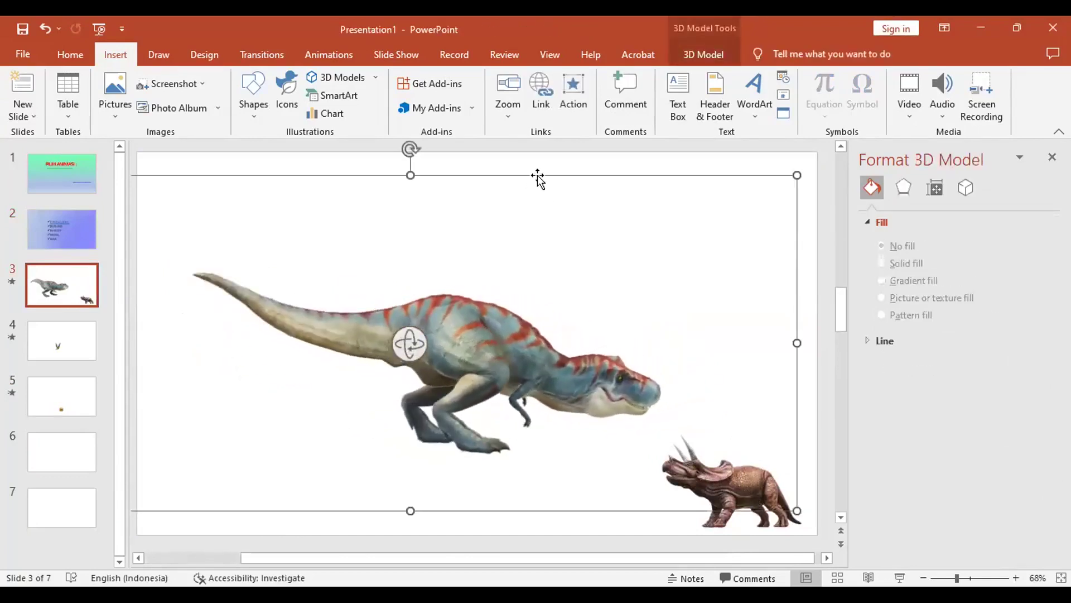
{"action": "left_click_drag", "start_coordinate": [537, 176], "coordinate": [536, 152]}
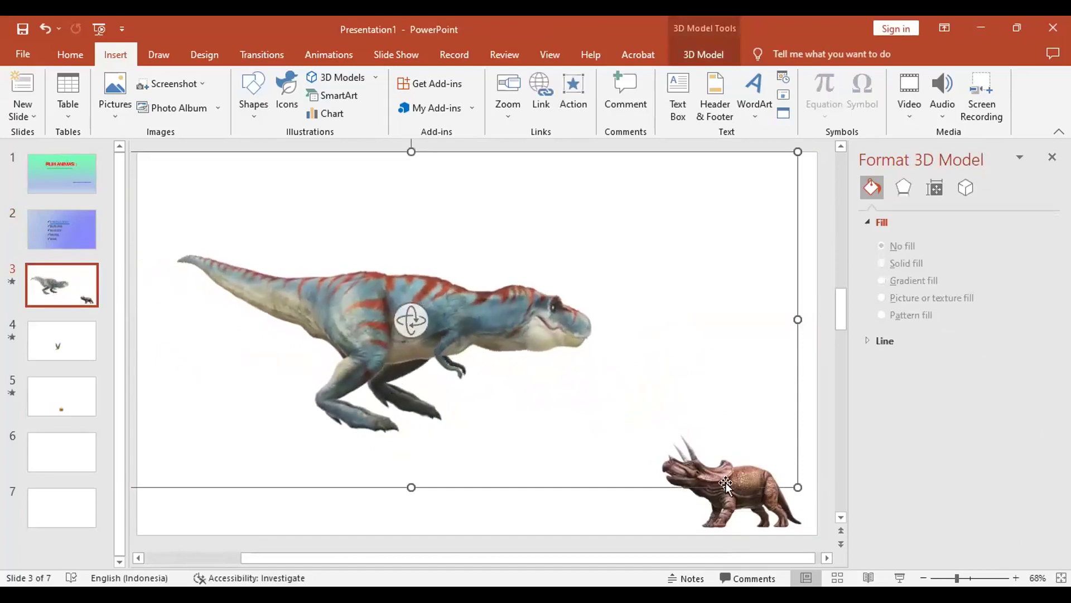
{"action": "left_click", "coordinate": [729, 503]}
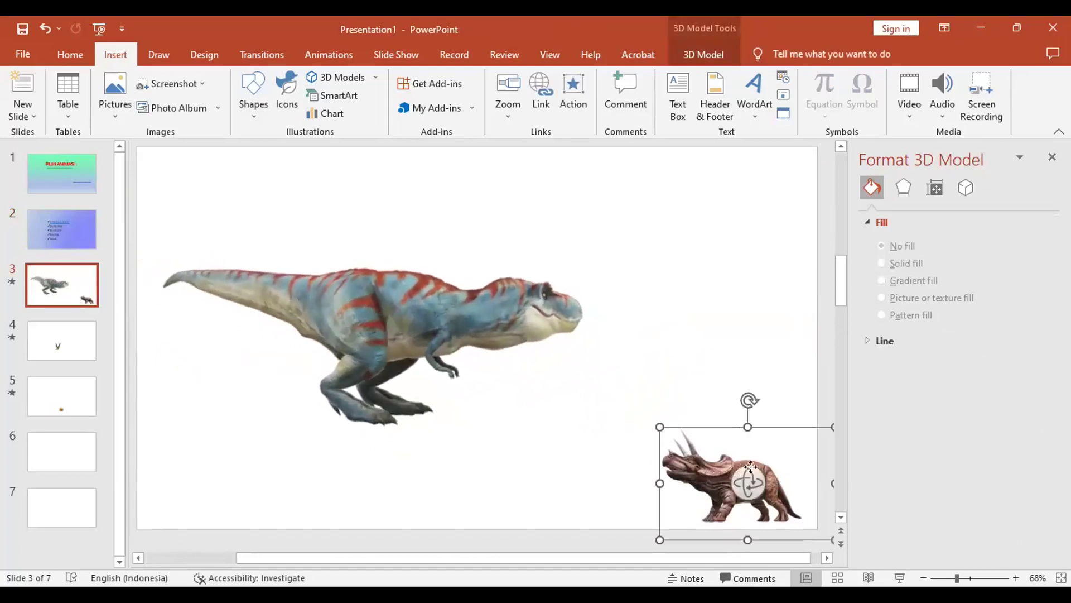
{"action": "left_click_drag", "start_coordinate": [725, 470], "coordinate": [740, 487]}
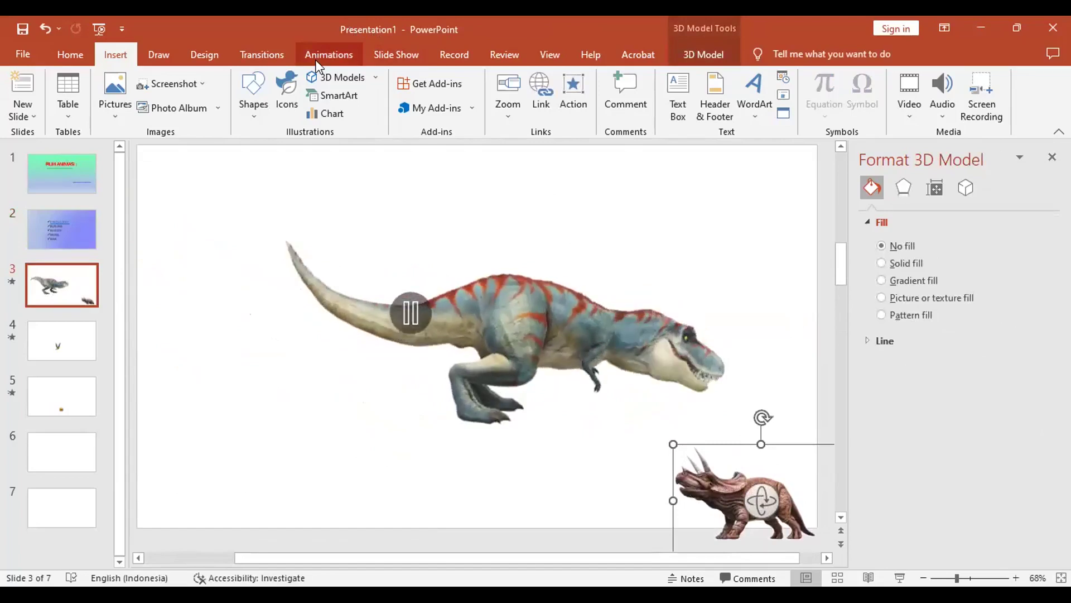
- Hyperlink the triceratops model to Slide 2 of this document
{"action": "left_click", "coordinate": [541, 86]}
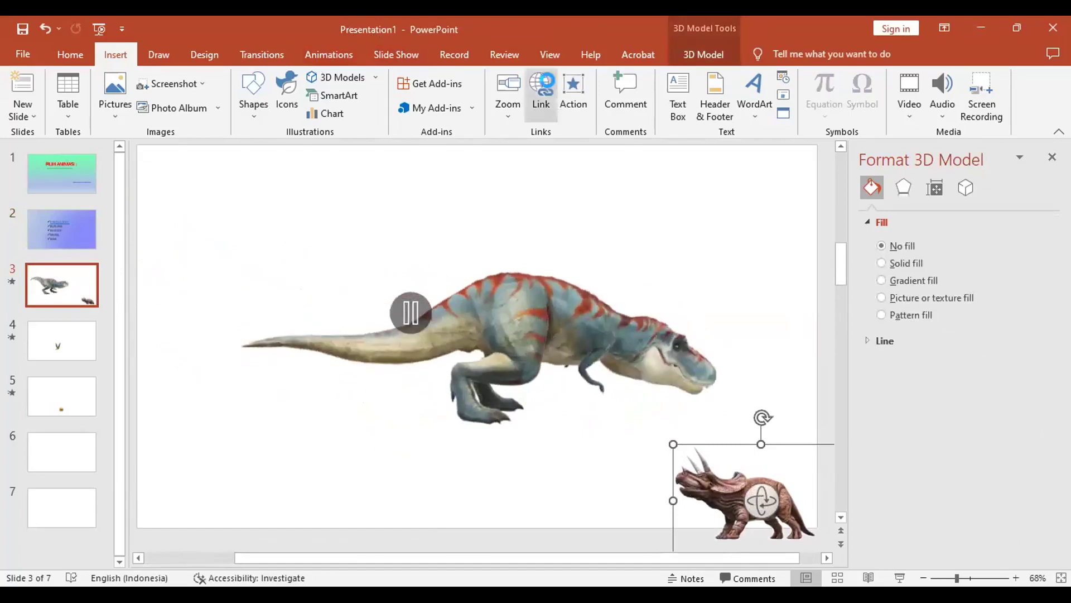
{"action": "left_click", "coordinate": [416, 306]}
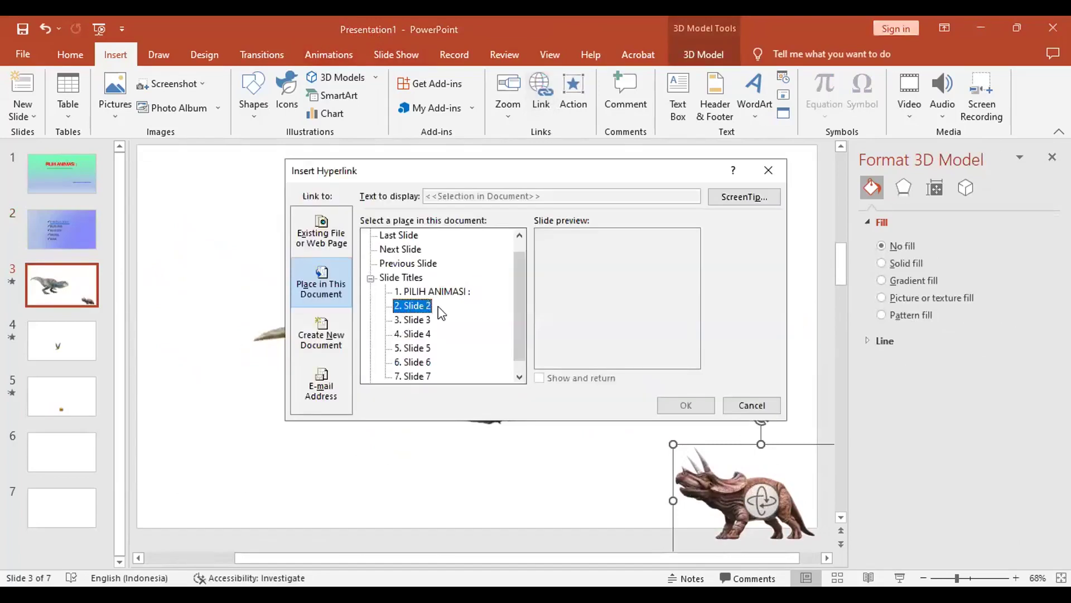
{"action": "left_click", "coordinate": [704, 411]}
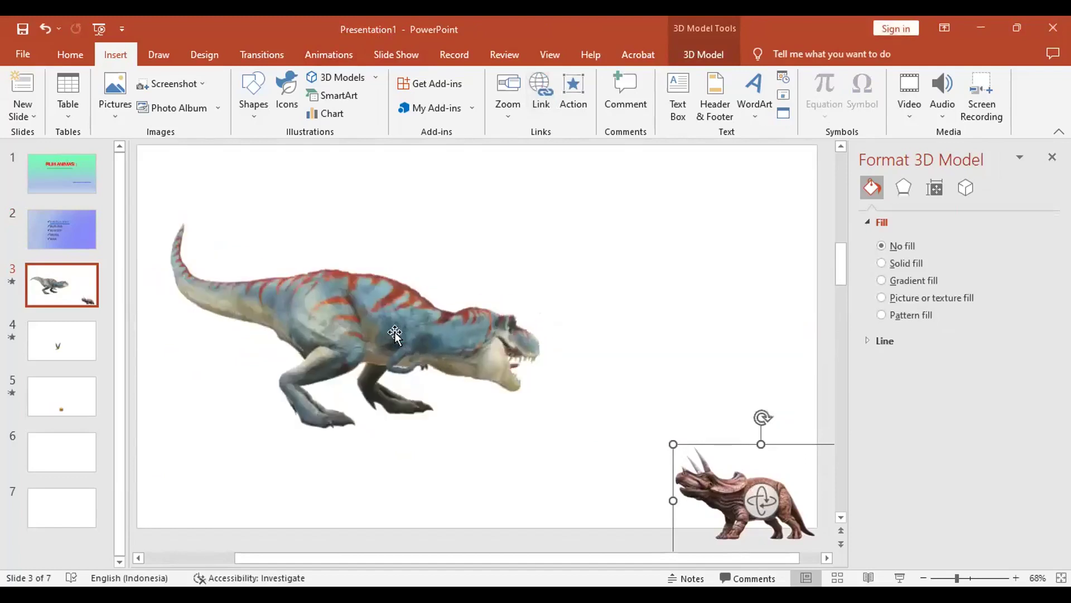
- Move the T. rex model down to the slide's lower-left area and start the slide show from slide 3
{"action": "left_click", "coordinate": [498, 333]}
{"action": "left_click_drag", "start_coordinate": [597, 349], "coordinate": [476, 411]}
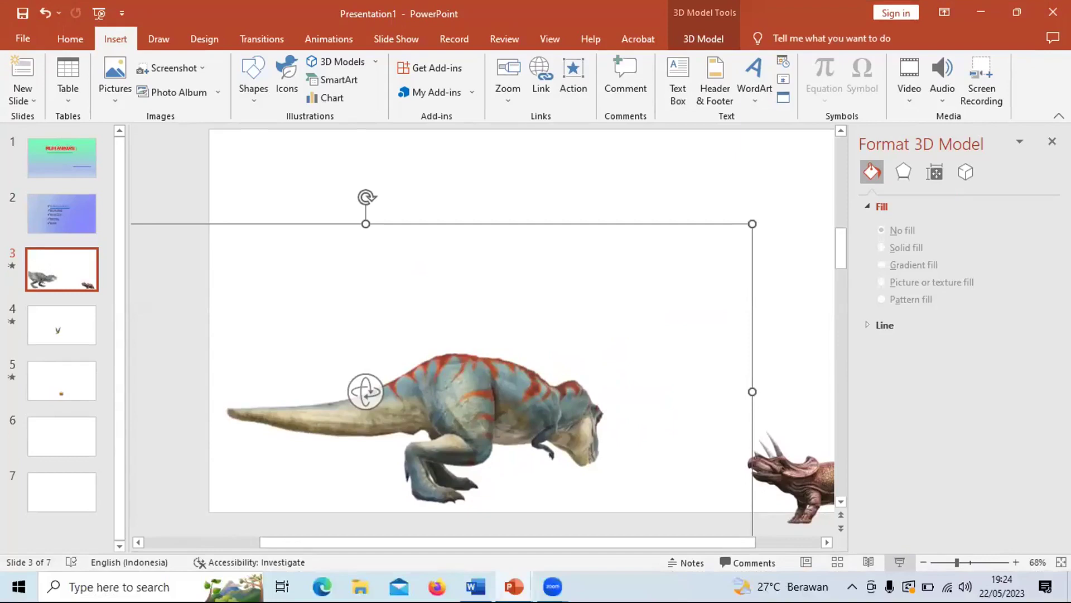
{"action": "left_click", "coordinate": [900, 563]}
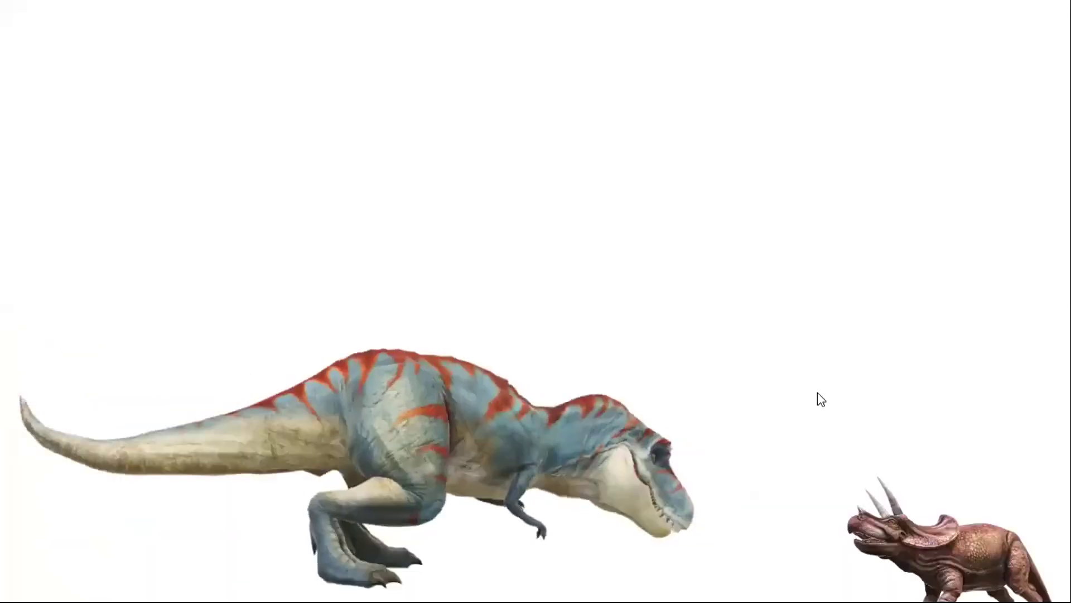